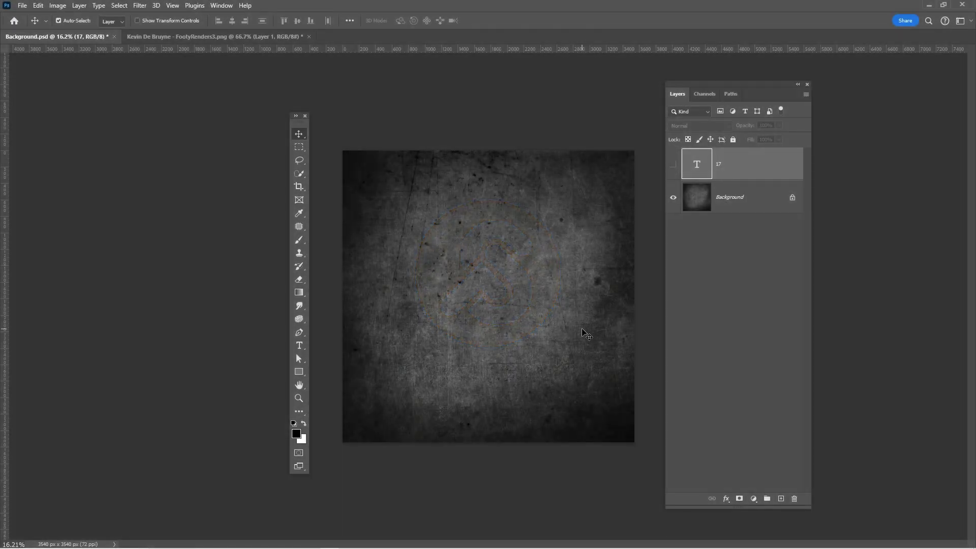
Show the white '17' text layer, then bring up the Kevin De Bruyne player document.
left_click(673, 165)
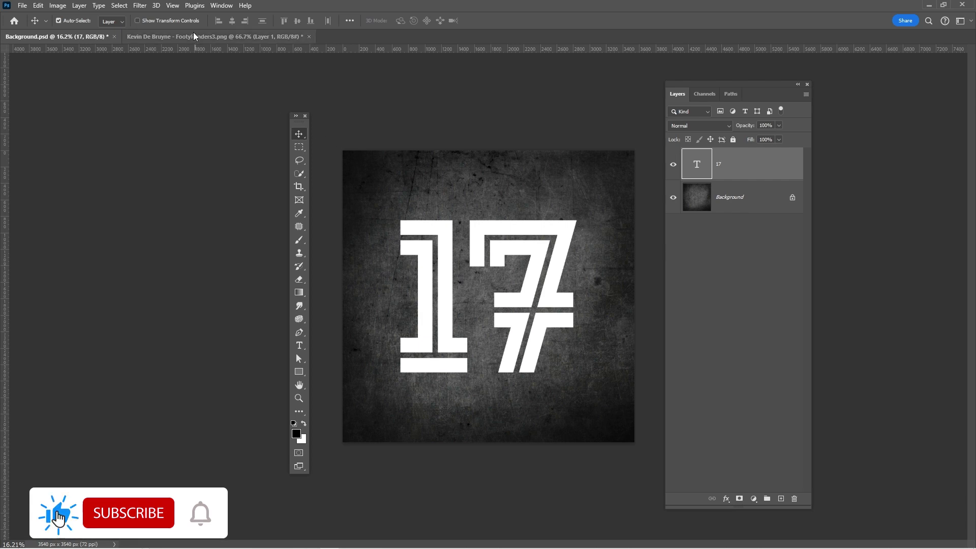
left_click(213, 37)
Copy the player render into the poster as a smart object.
mouse_move(484, 243)
left_mouse_down()
mouse_move(123, 97)
mouse_move(488, 295)
left_mouse_up()
right_click(744, 139)
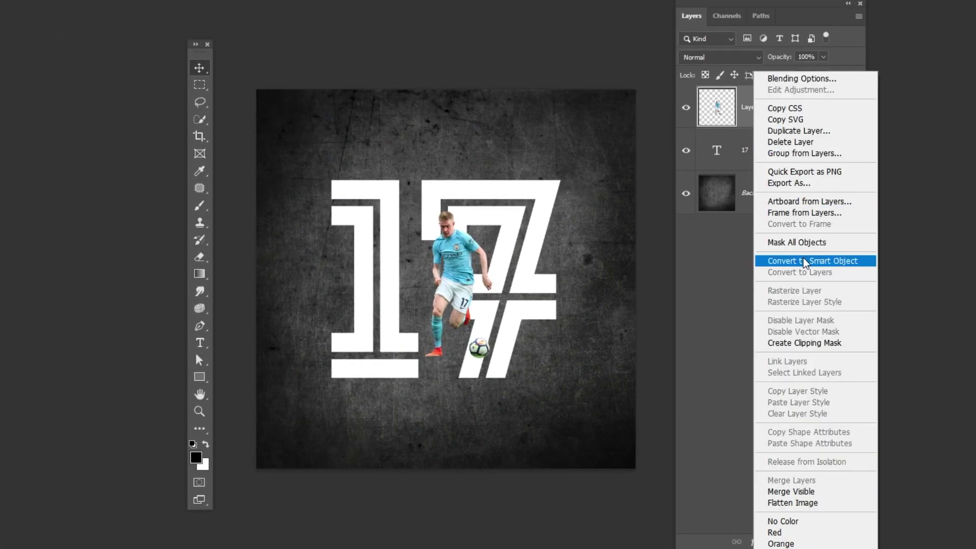
left_click(803, 261)
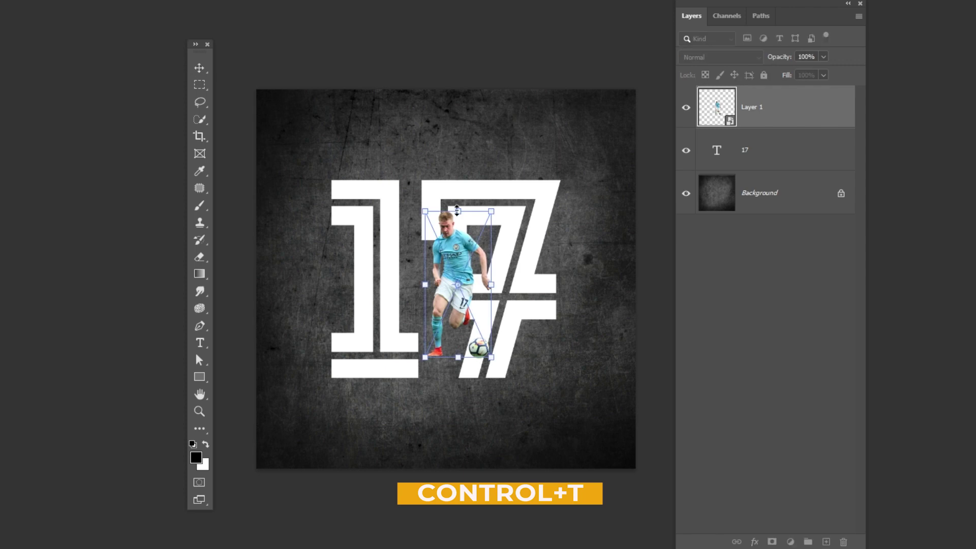
Enlarge the player and centre him over the 17.
key("ctrl+t")
left_click_drag(458, 210, 436, 154)
left_click_drag(436, 214, 447, 214)
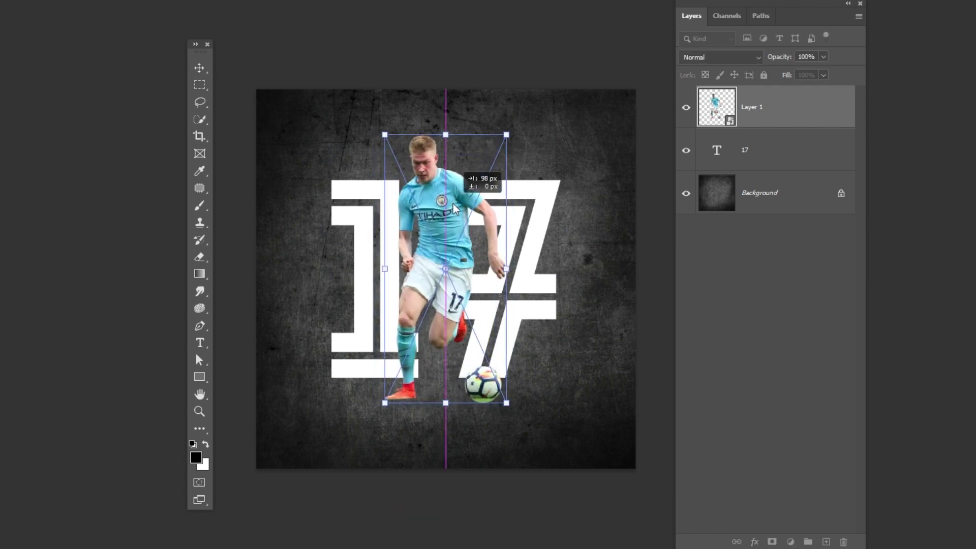
left_click_drag(447, 131, 447, 123)
key("Return")
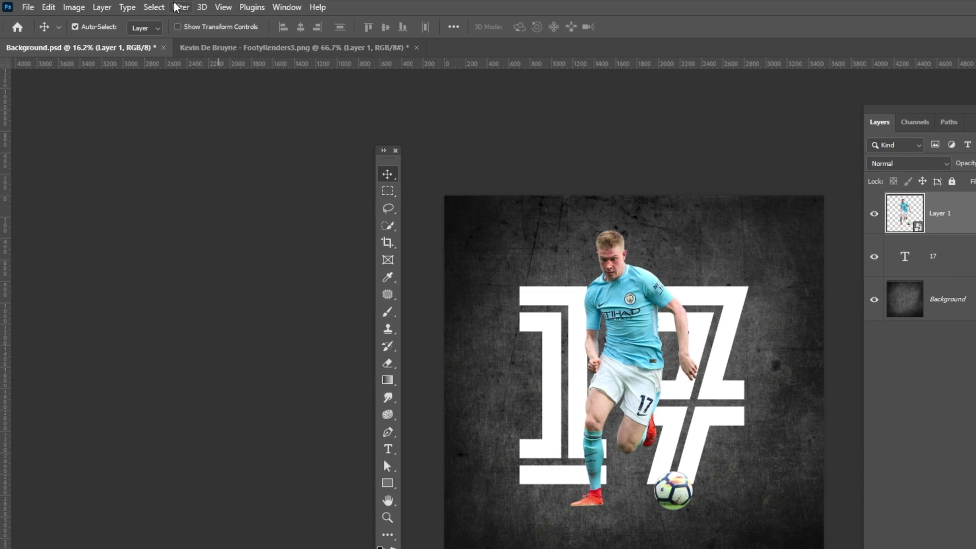
Apply Camera Raw to the player: Exposure -0.35, Contrast +25, more Texture, Clarity +50.
left_click(179, 7)
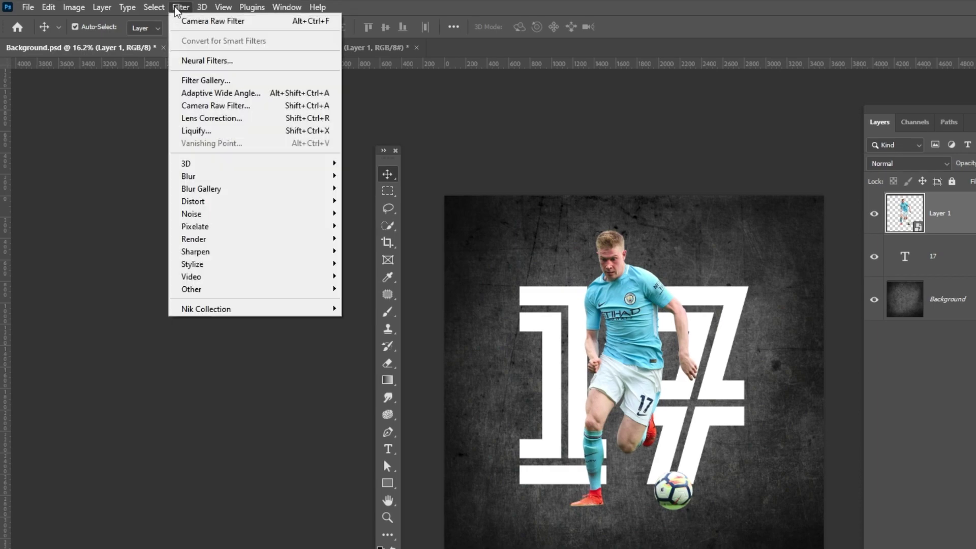
left_click(216, 105)
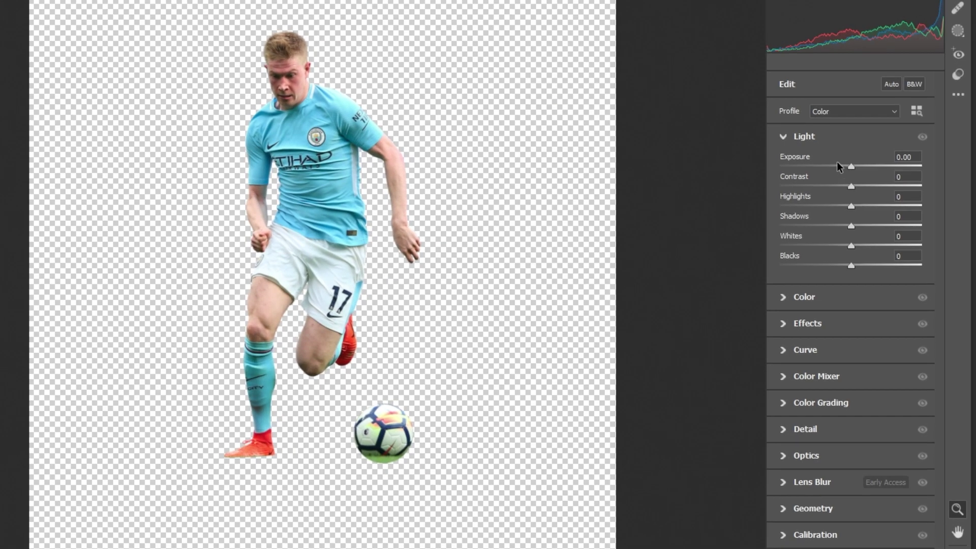
left_click_drag(851, 166, 867, 185)
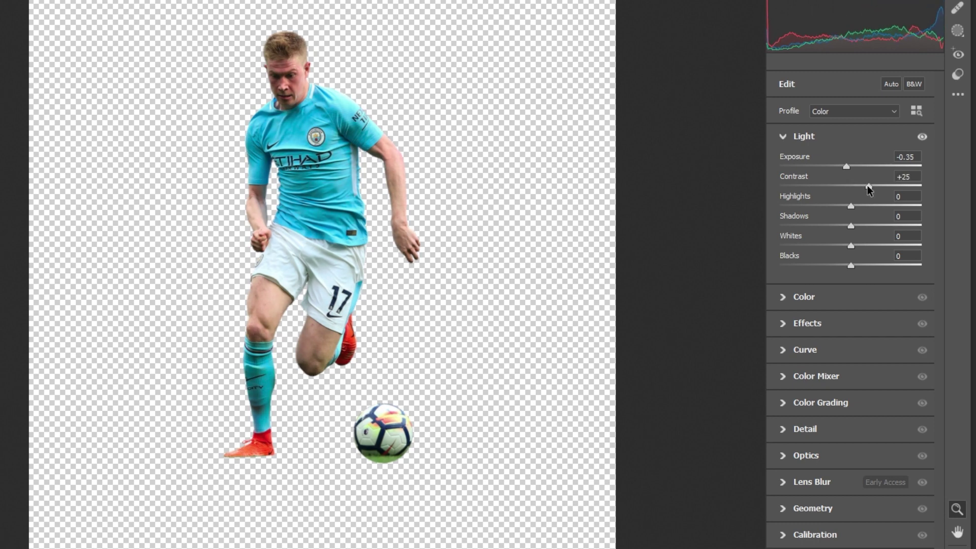
left_click(784, 137)
left_click(784, 191)
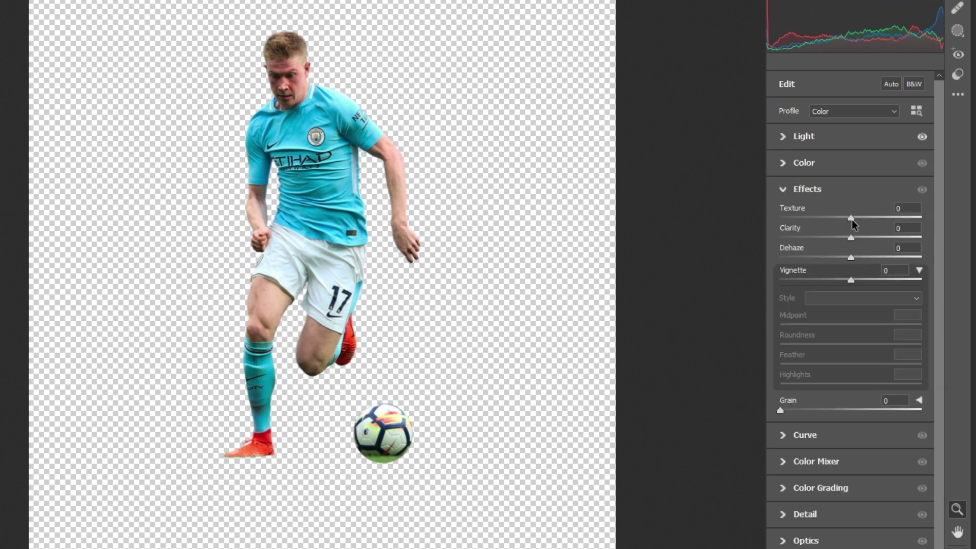
left_click_drag(852, 219, 874, 219)
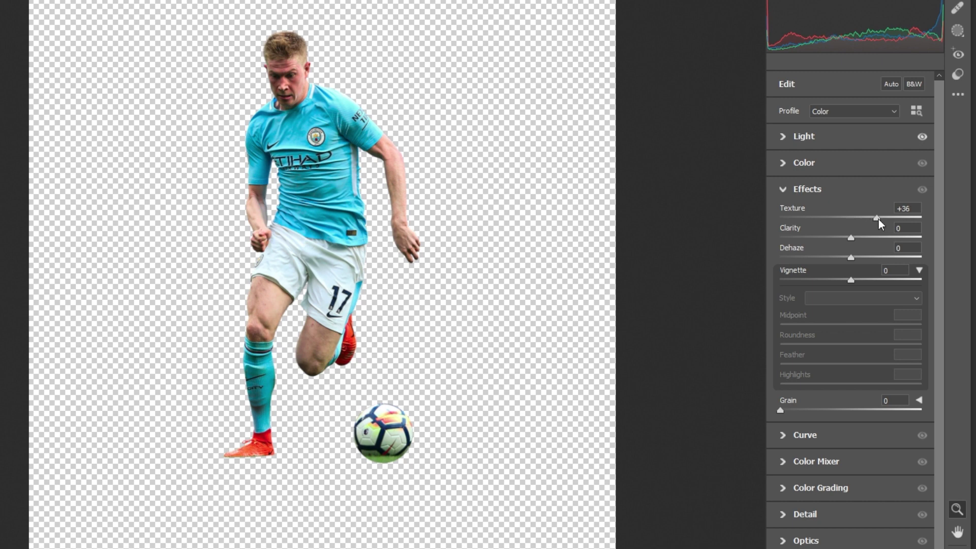
mouse_move(861, 241)
left_mouse_down()
mouse_move(886, 238)
mouse_move(860, 257)
left_mouse_up()
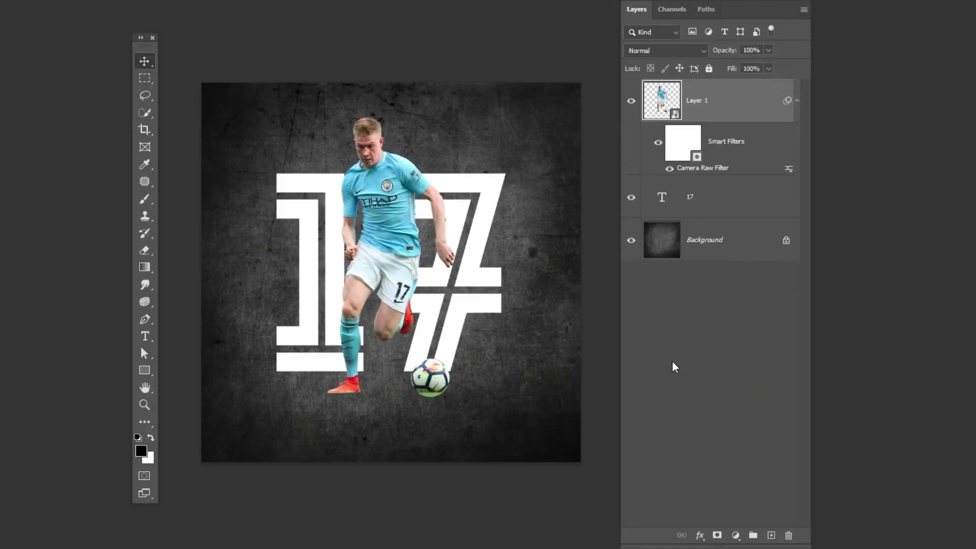
Clip a Black & White adjustment to the player layer and ready a brush.
left_click(736, 534)
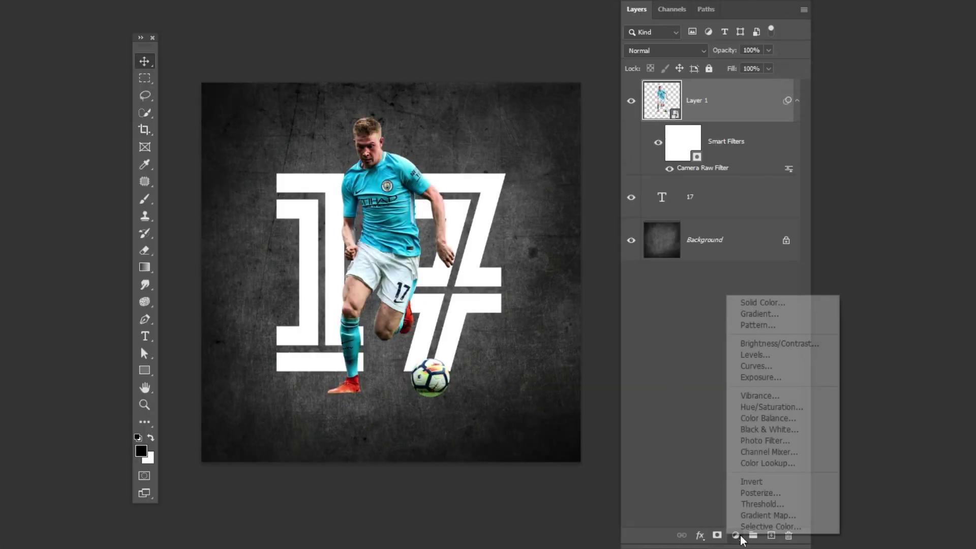
left_click(762, 430)
left_click(214, 246)
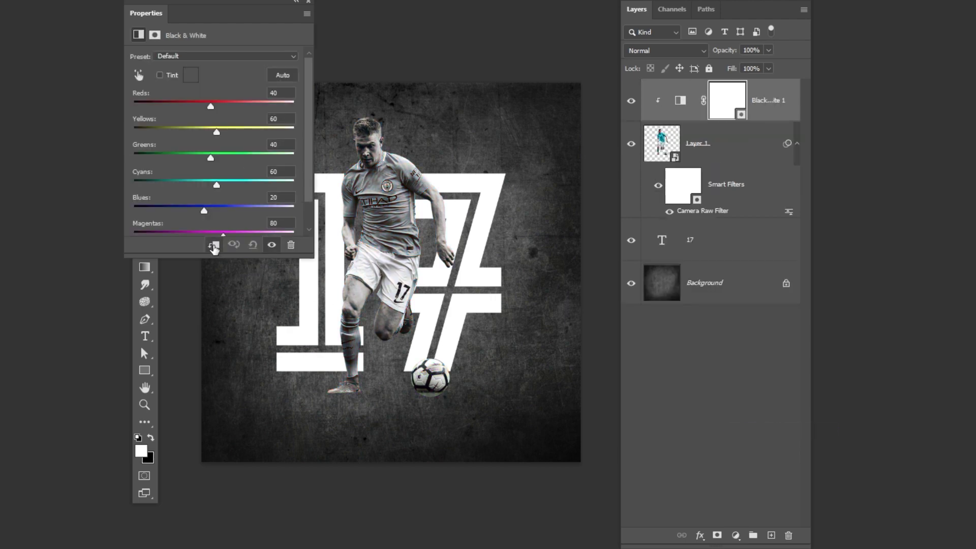
left_click(309, 2)
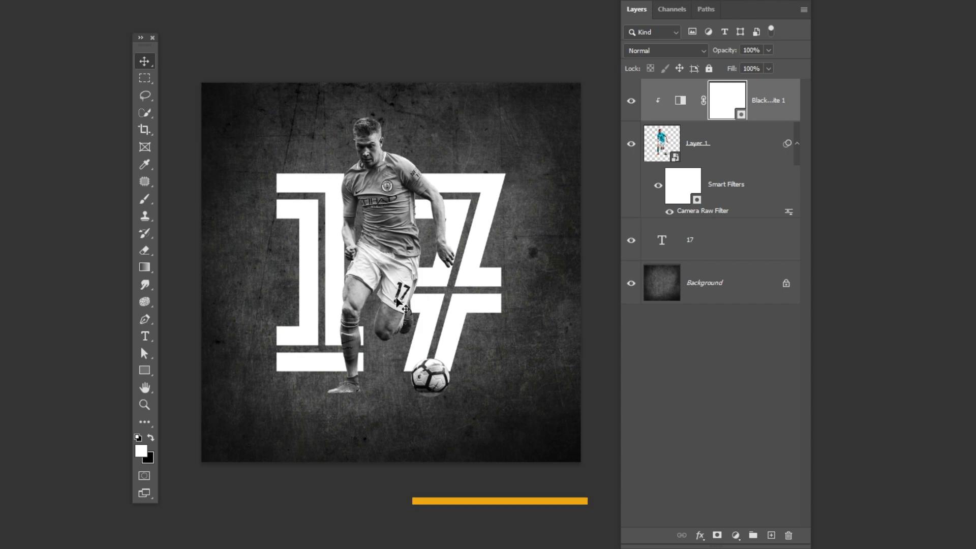
key("b")
right_click(389, 288)
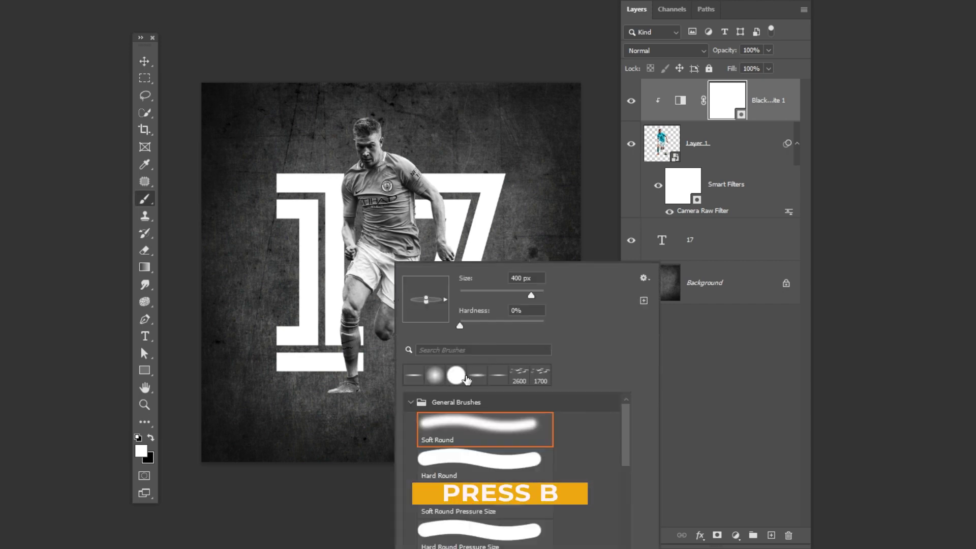
Paint black with a Hard Round brush on the mask to restore the cyan jersey and collar.
left_click(465, 379)
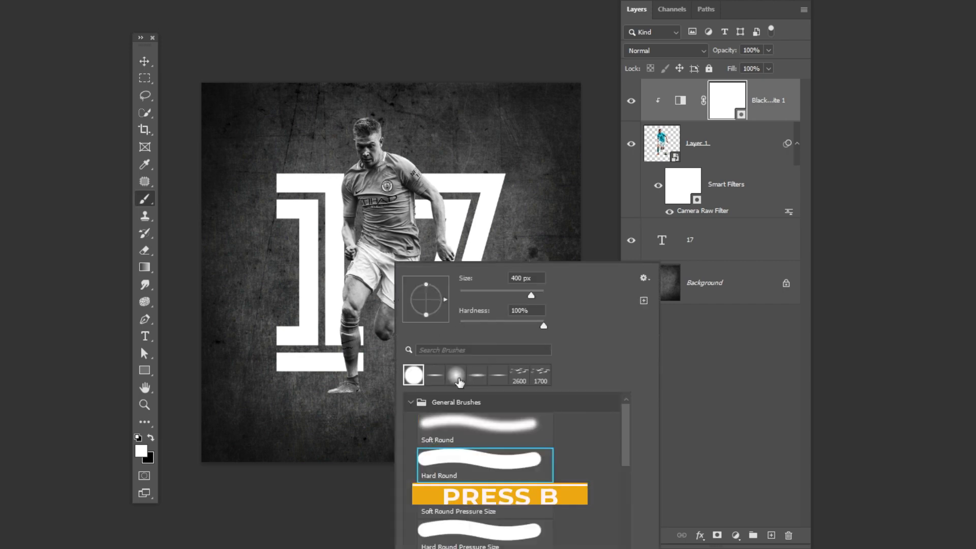
left_click(147, 440)
key("z")
left_click_drag(378, 199, 422, 251)
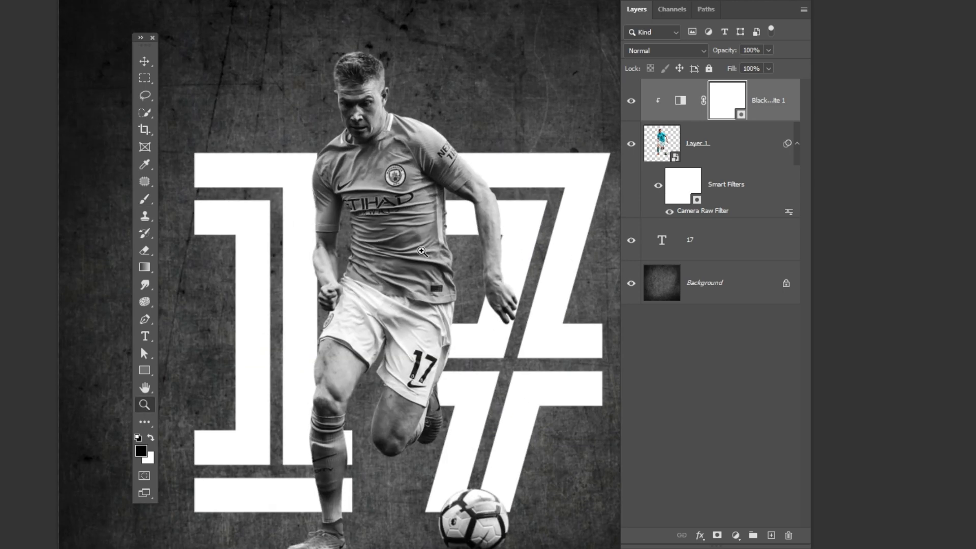
key("b")
mouse_move(386, 214)
left_mouse_down()
mouse_move(464, 306)
mouse_move(411, 276)
mouse_move(456, 158)
mouse_move(471, 160)
mouse_move(307, 184)
mouse_move(306, 211)
left_mouse_up()
scroll(348, 112, "up", 3)
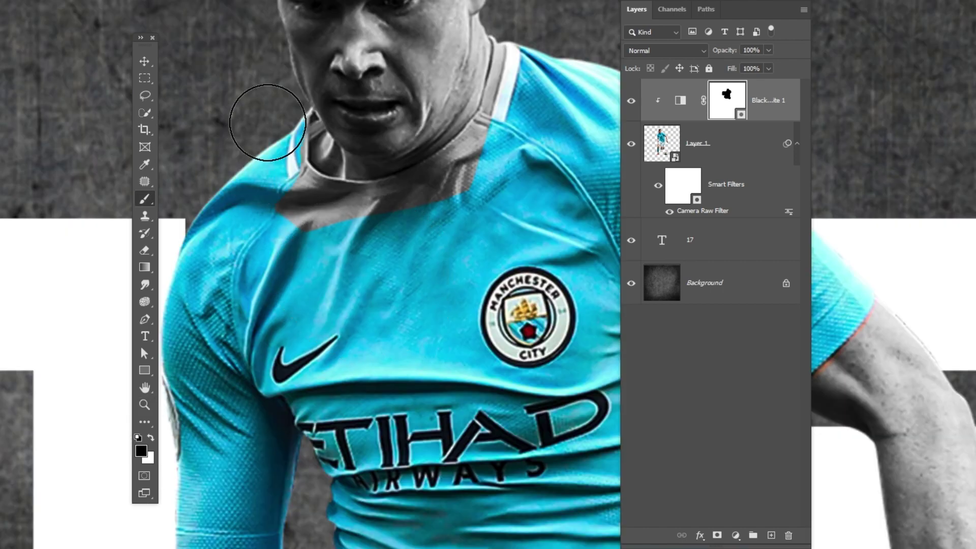
mouse_move(268, 122)
left_mouse_down()
mouse_move(529, 98)
mouse_move(430, 203)
mouse_move(257, 186)
left_mouse_up()
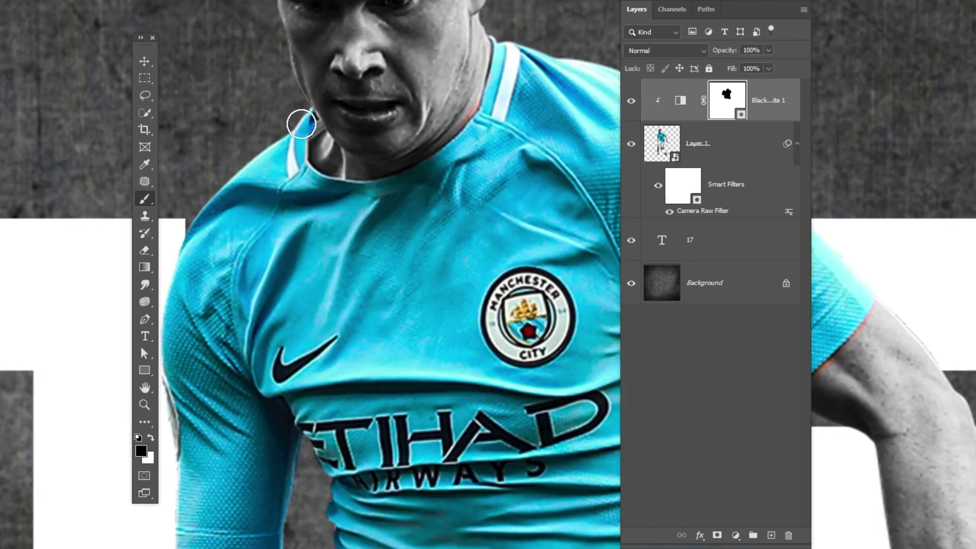
Zoom back out to the whole player and select the player layer.
key("x")
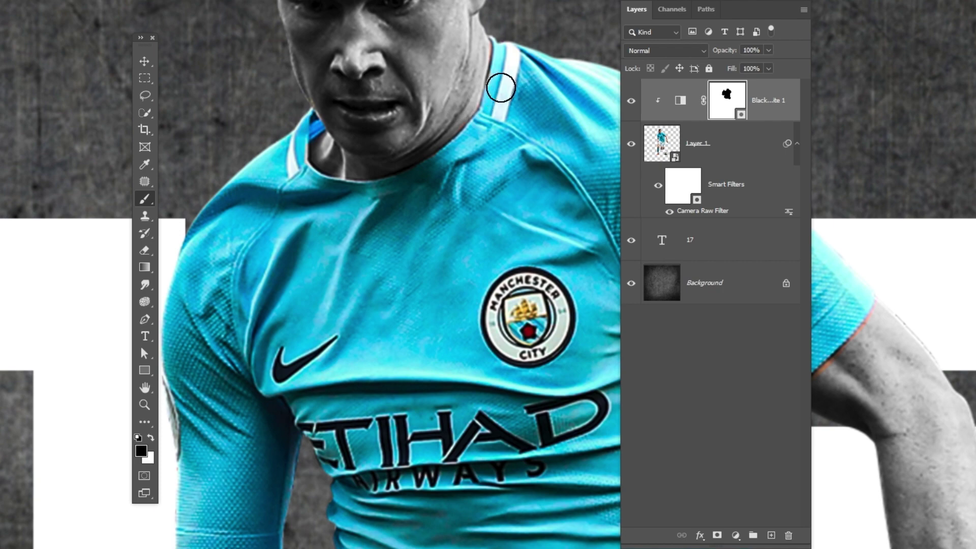
key("z")
left_click_drag(499, 190, 385, 205)
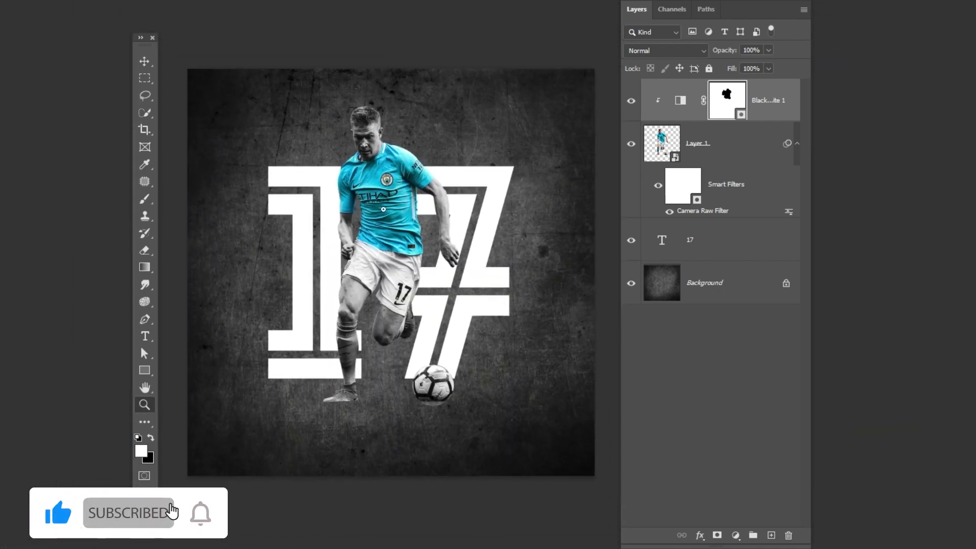
key("b")
key("v")
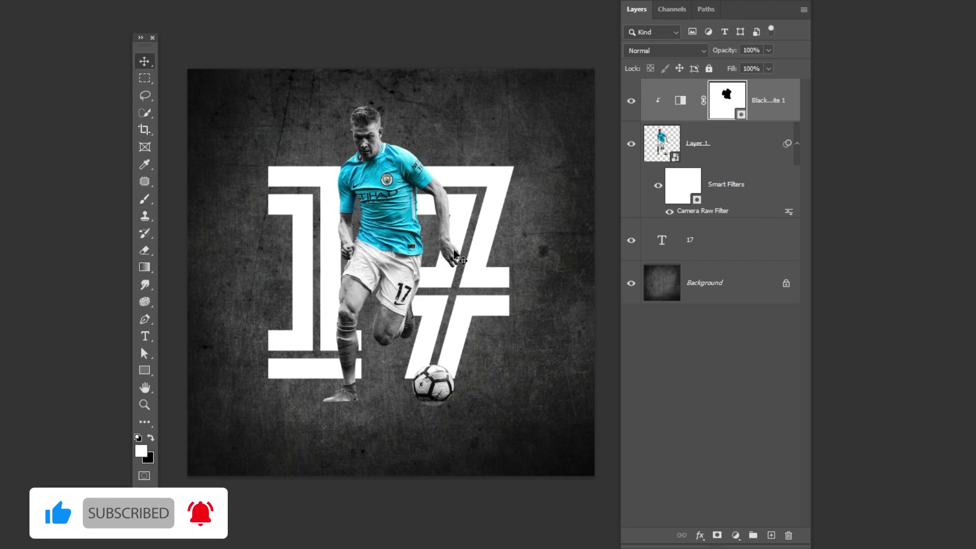
left_click(707, 138)
Add a layer mask to the player and load the 17 text as a selection.
key("x")
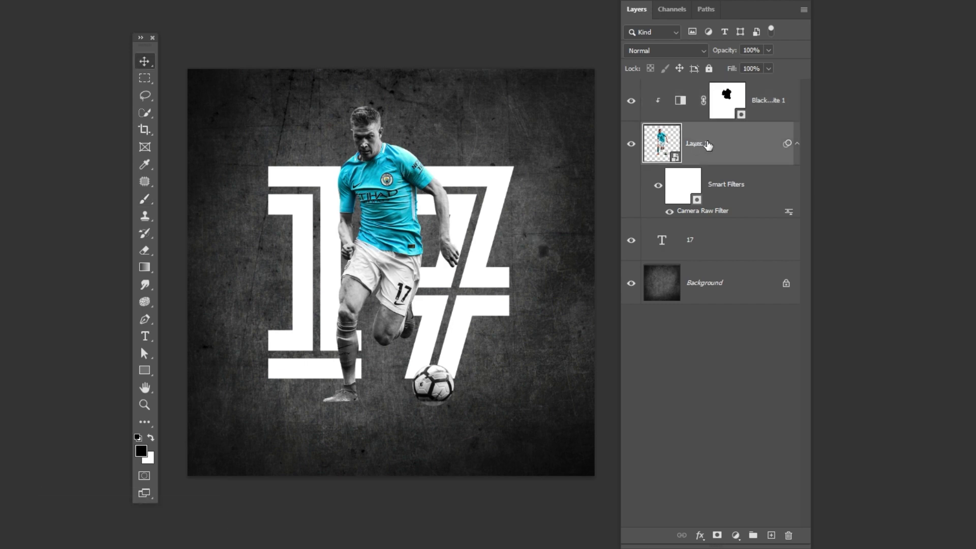
left_click(719, 535)
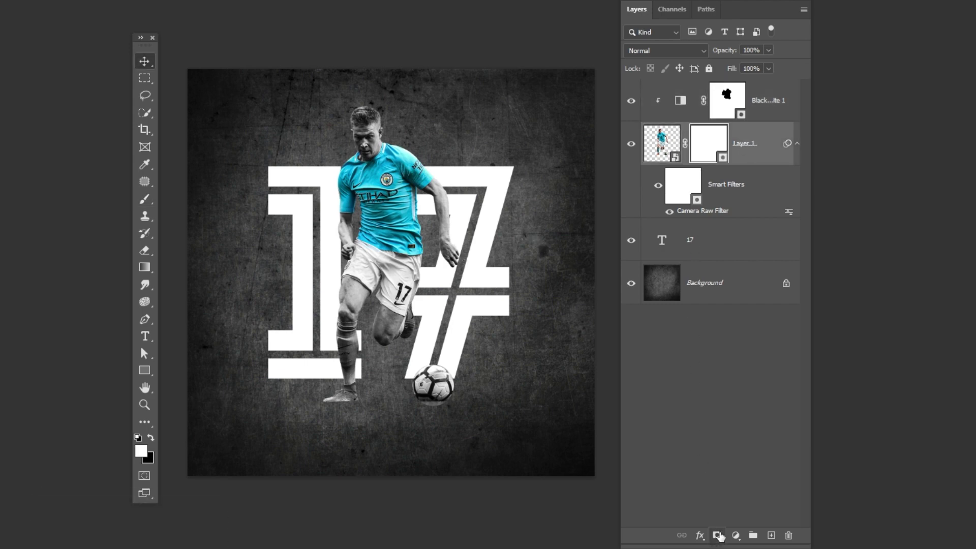
left_click(662, 239)
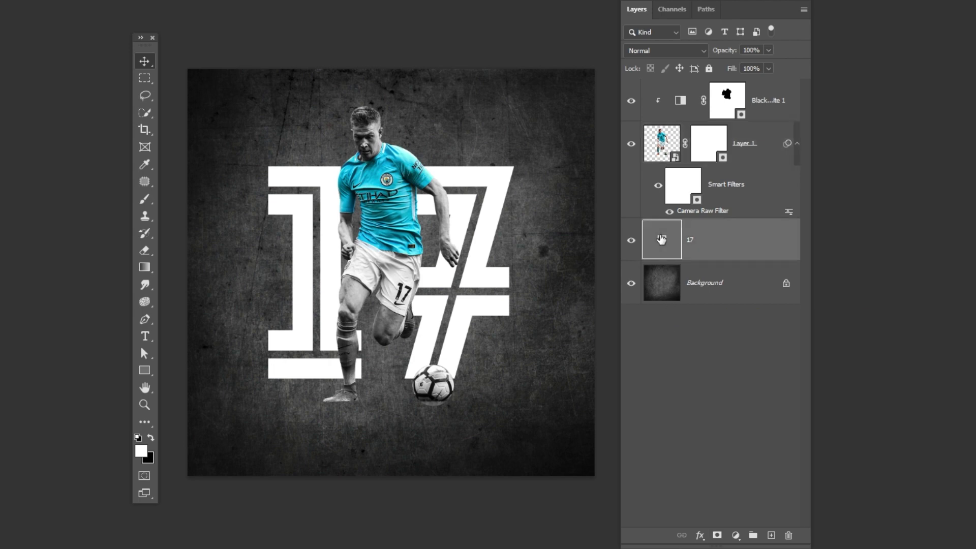
key("x")
right_click(662, 239)
left_click(682, 273)
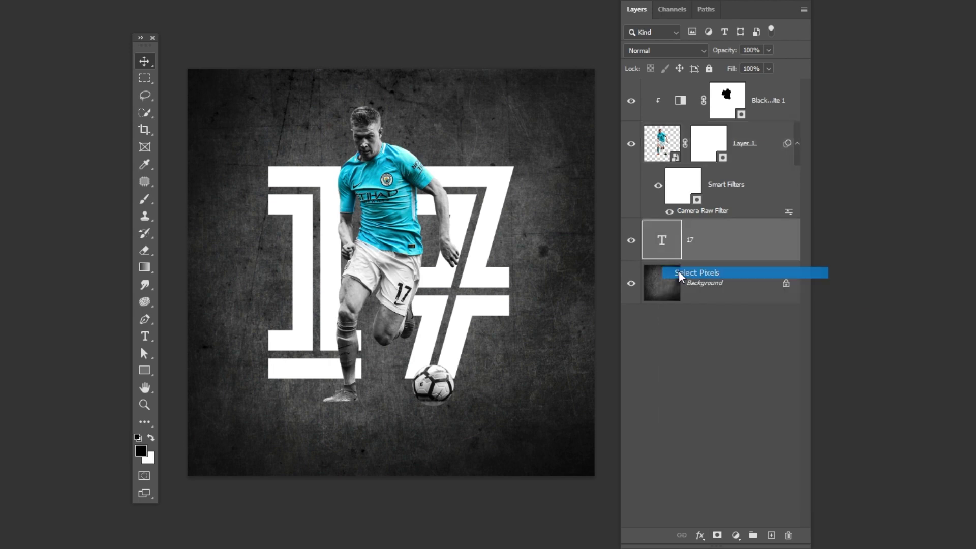
Mask out part of the player inside the 17, then add empty Layer 2 above the 17.
left_click(715, 146)
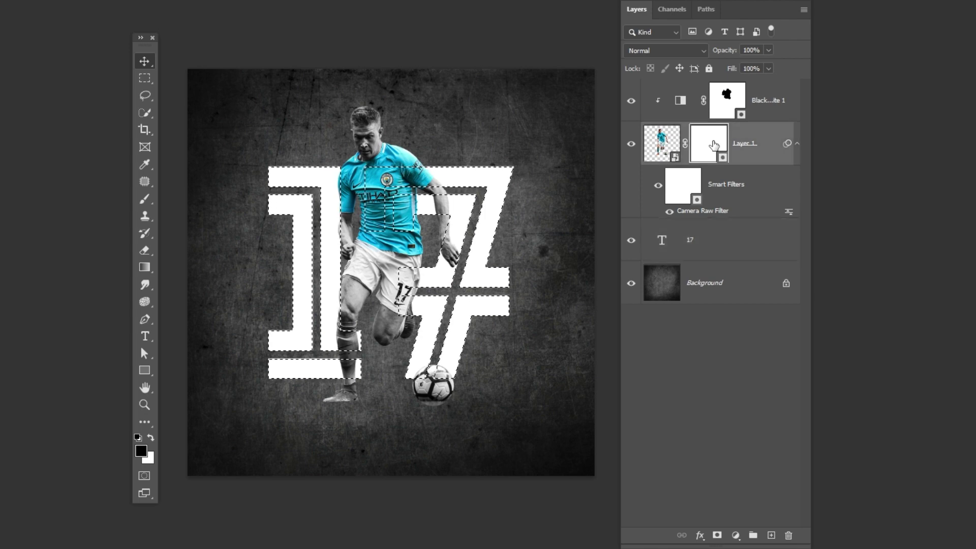
key("x")
key("b")
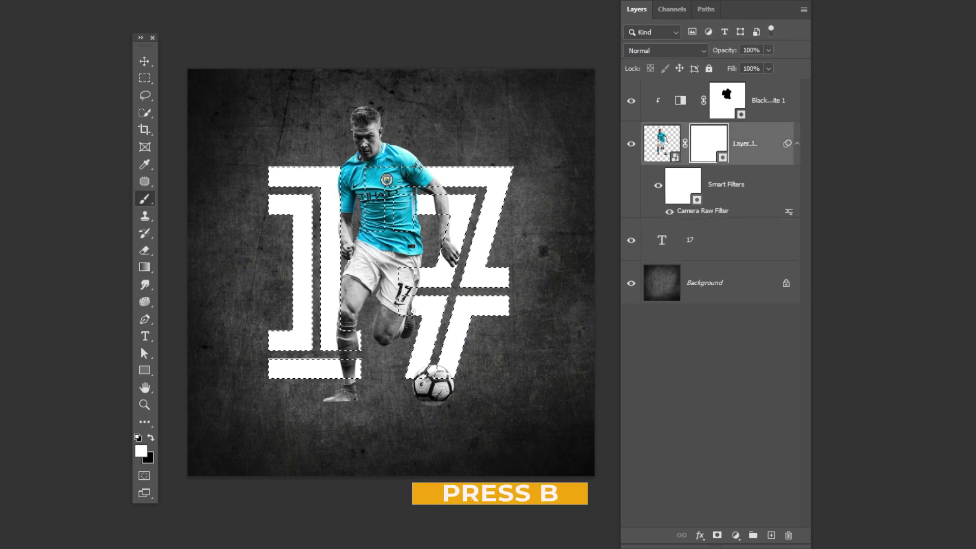
right_click(389, 297)
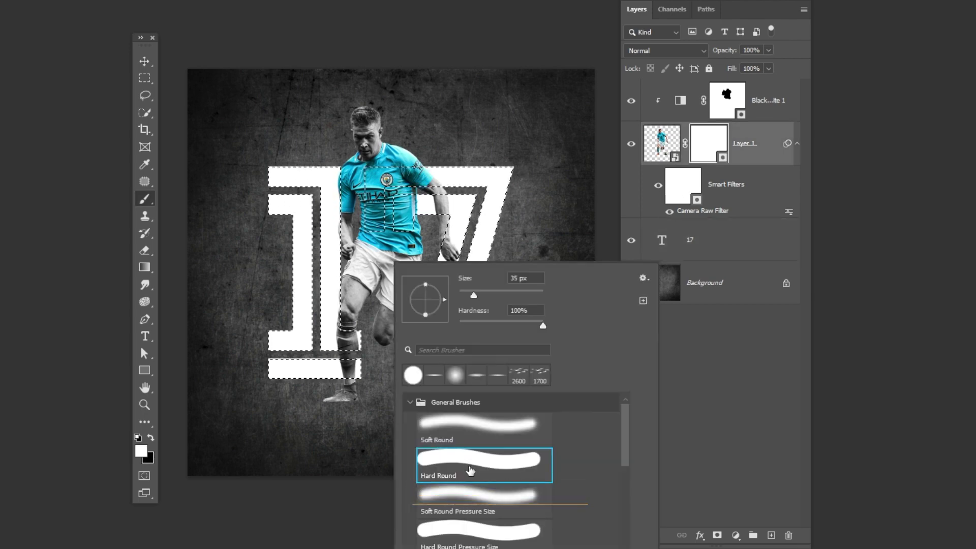
key("Return")
left_click(149, 439)
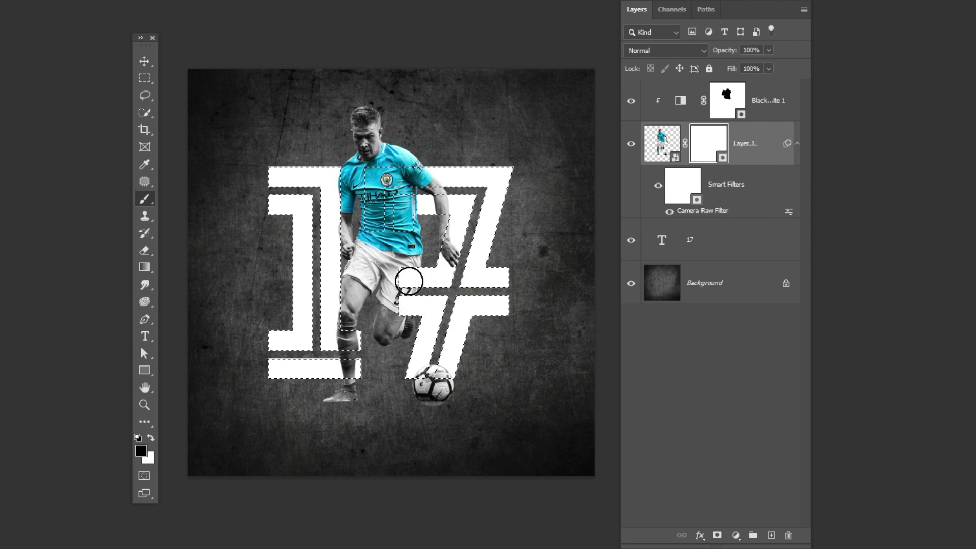
left_click_drag(405, 224, 406, 205)
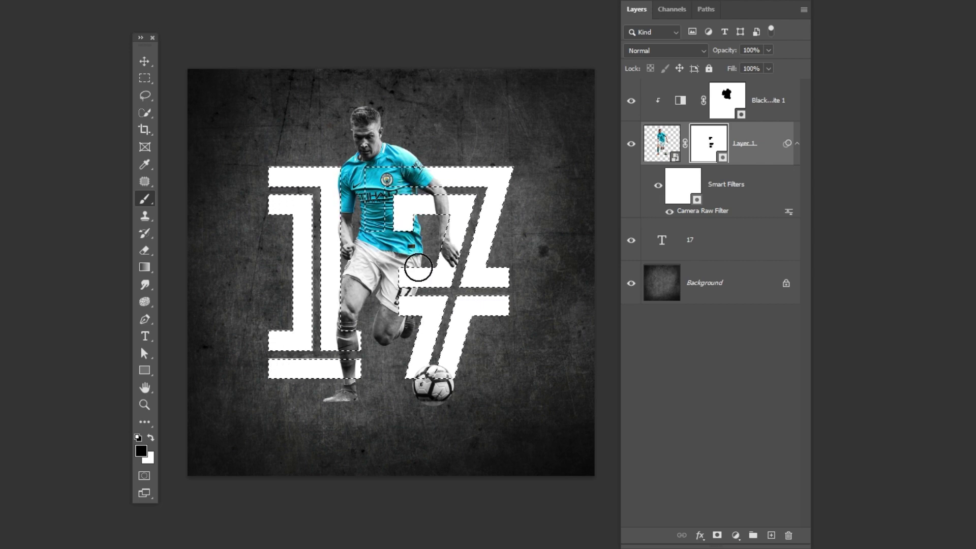
left_click(676, 252)
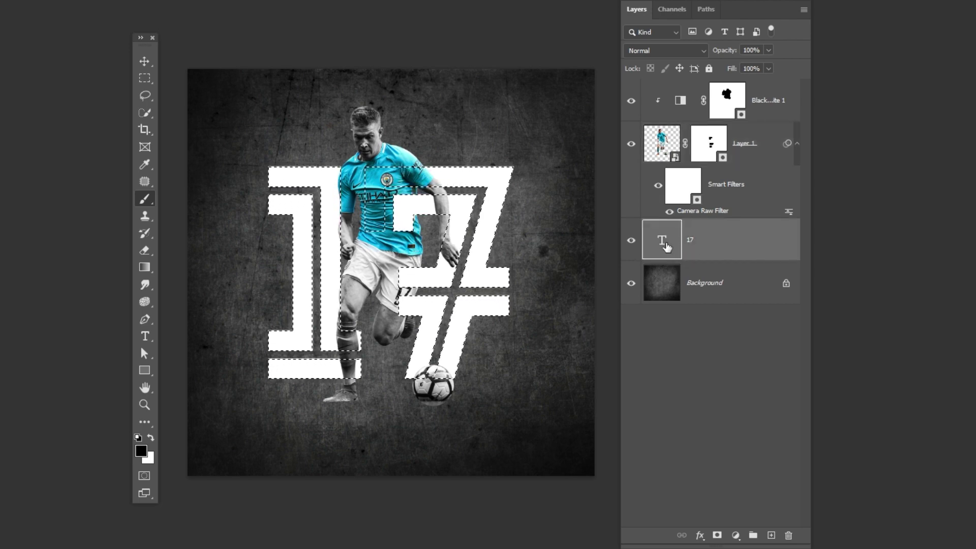
left_click(771, 535)
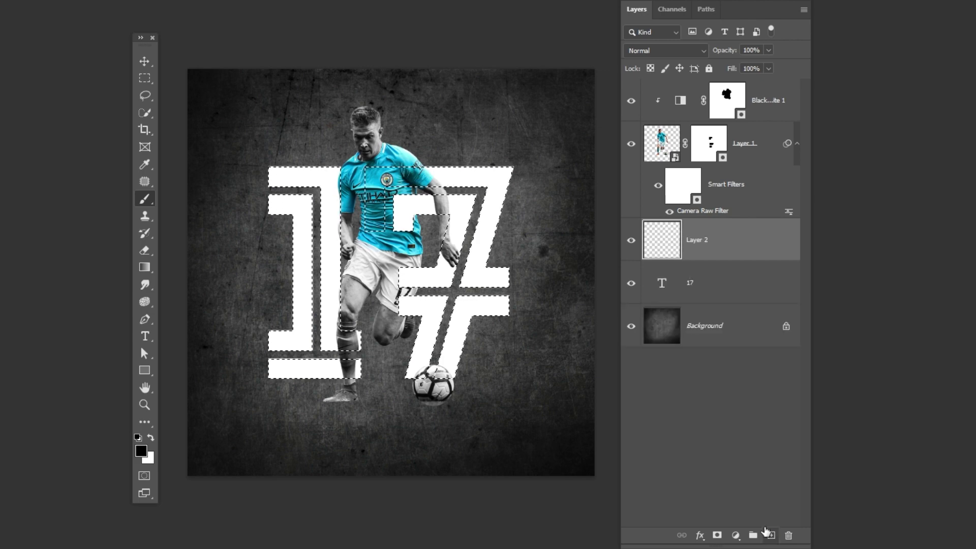
Clip Layer 2 to the 17 text layer and adjust brush flow.
right_click(689, 248)
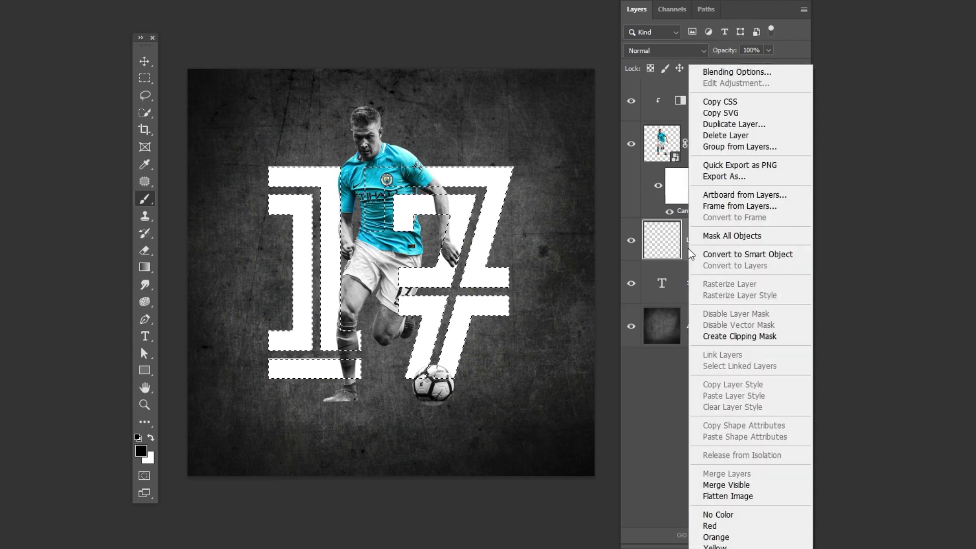
left_click(726, 336)
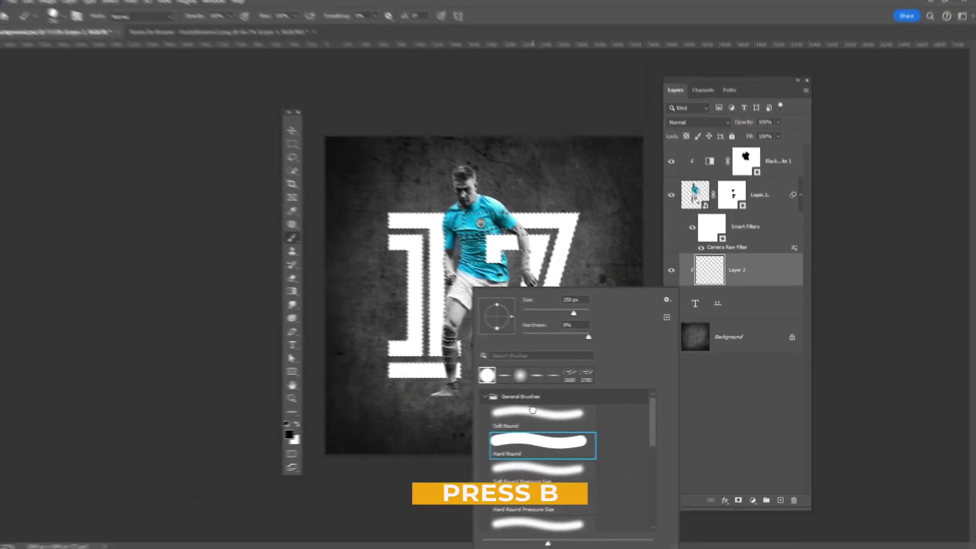
left_click(302, 21)
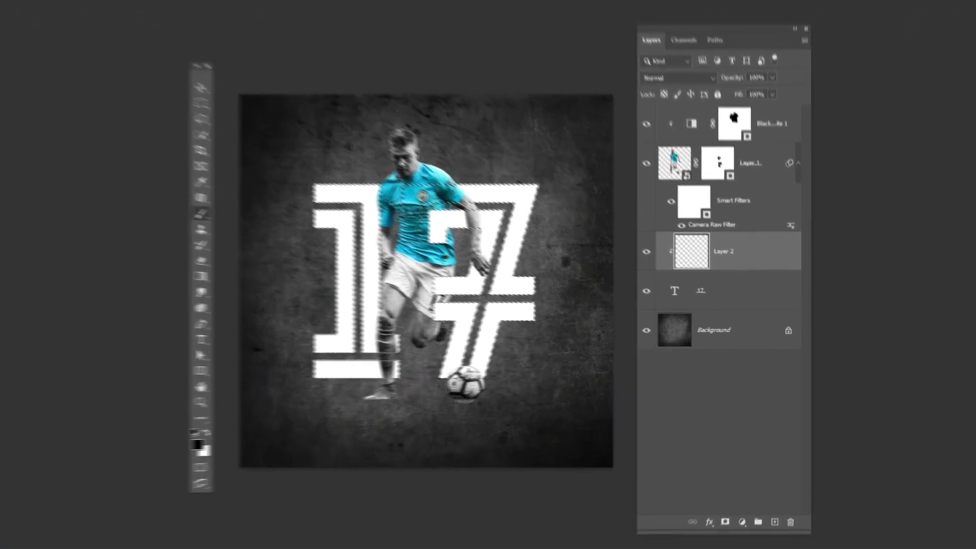
Paint soft black shadows along the player's arm, leg and sleeve edges.
key("z")
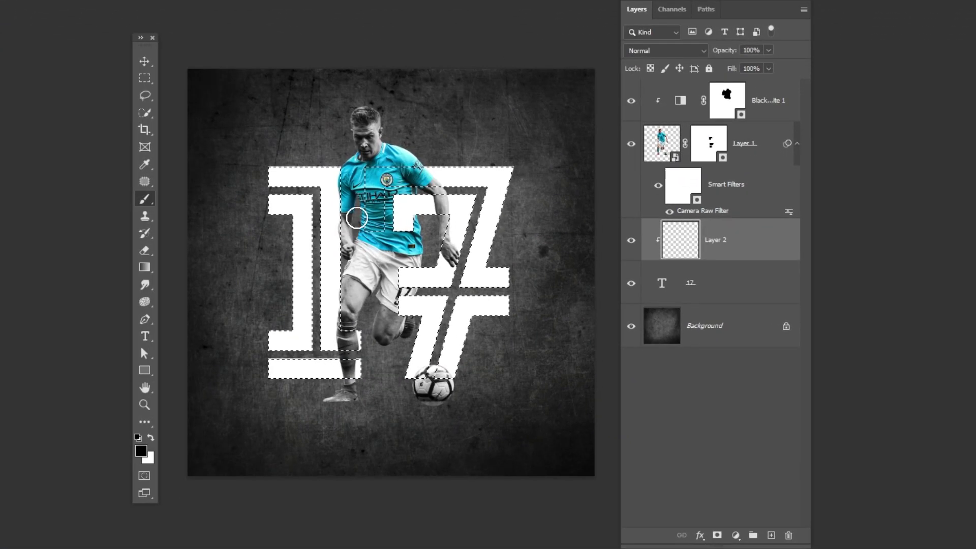
left_click(344, 186)
key("b")
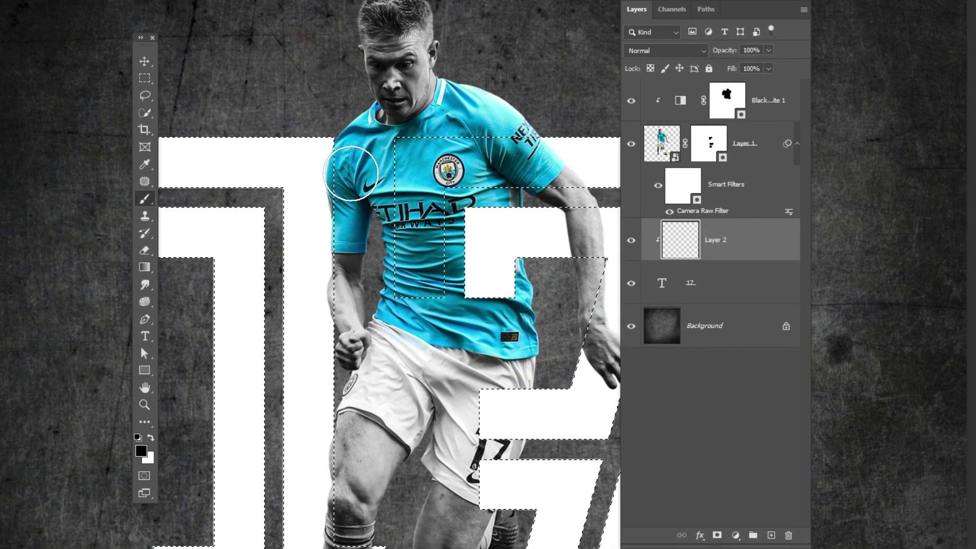
left_click_drag(347, 172, 347, 325)
scroll(346, 325, "down", 5)
scroll(335, 305, "down", 1)
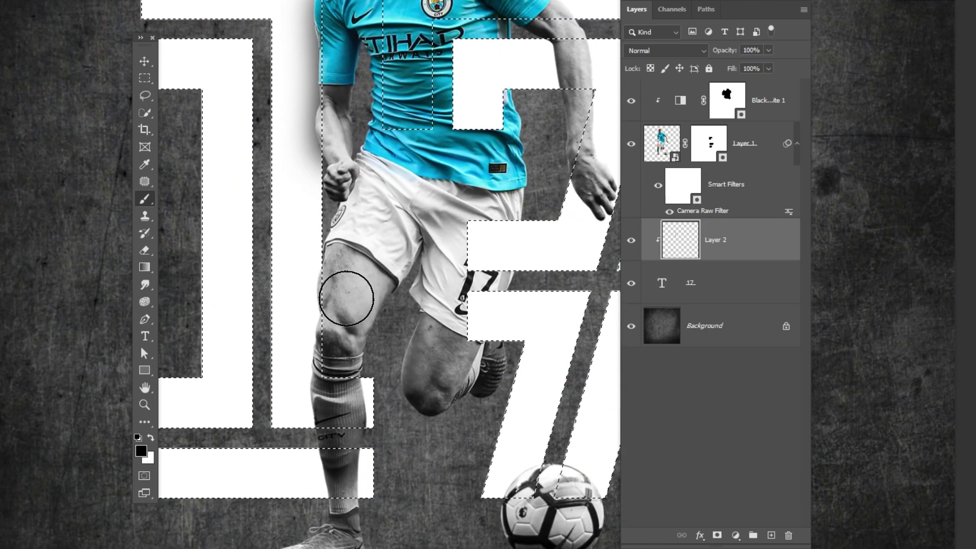
mouse_move(341, 285)
left_mouse_down()
mouse_move(334, 382)
mouse_move(349, 505)
mouse_move(338, 507)
mouse_move(333, 547)
left_mouse_up()
left_click_drag(518, 255, 405, 391)
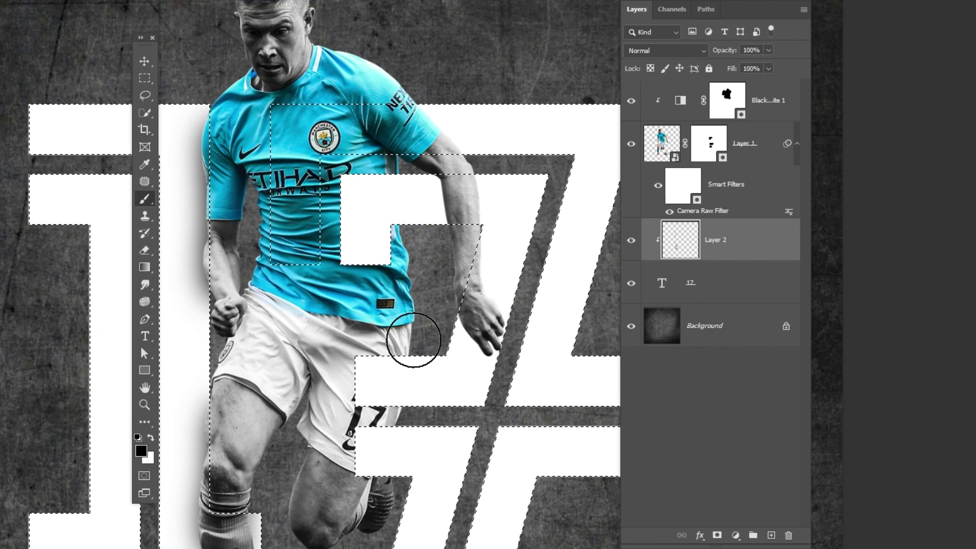
mouse_move(391, 120)
left_mouse_down()
mouse_move(452, 171)
mouse_move(483, 331)
left_mouse_up()
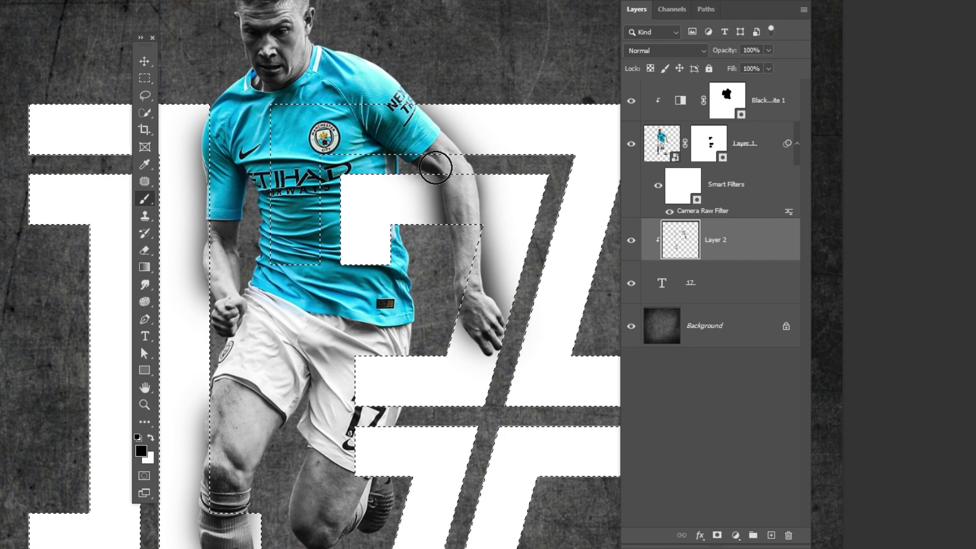
left_click_drag(530, 224, 456, 211)
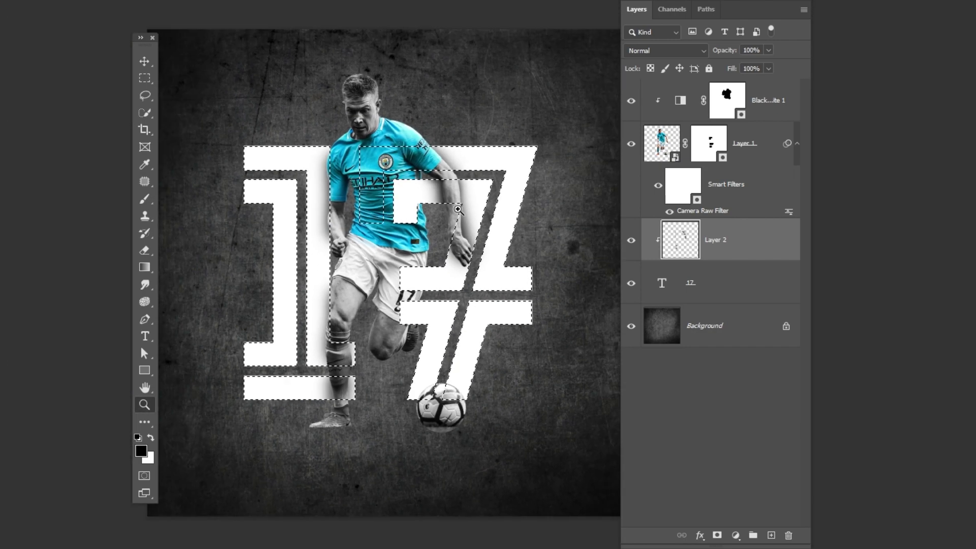
Deselect and set the shadow layer opacity to 88%.
key("ctrl+d")
key("v")
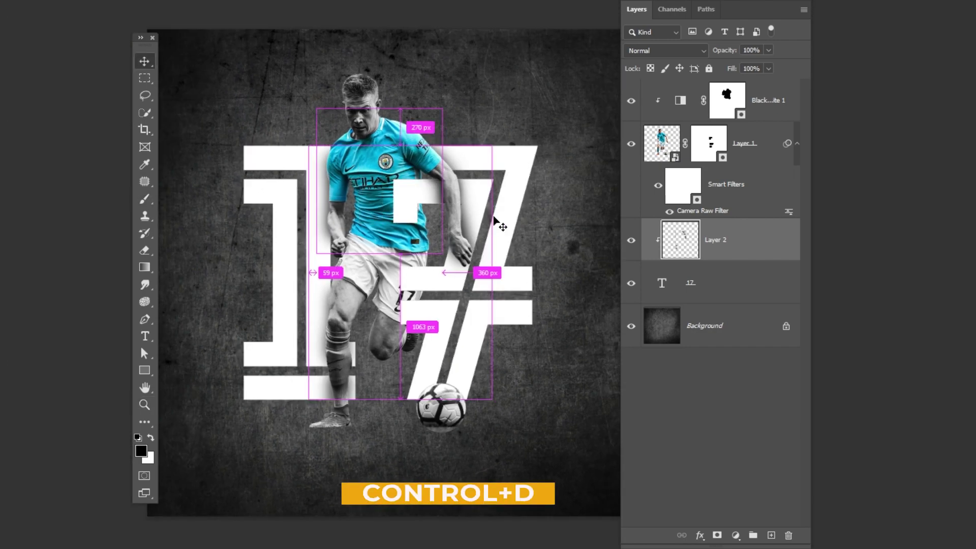
left_click(768, 50)
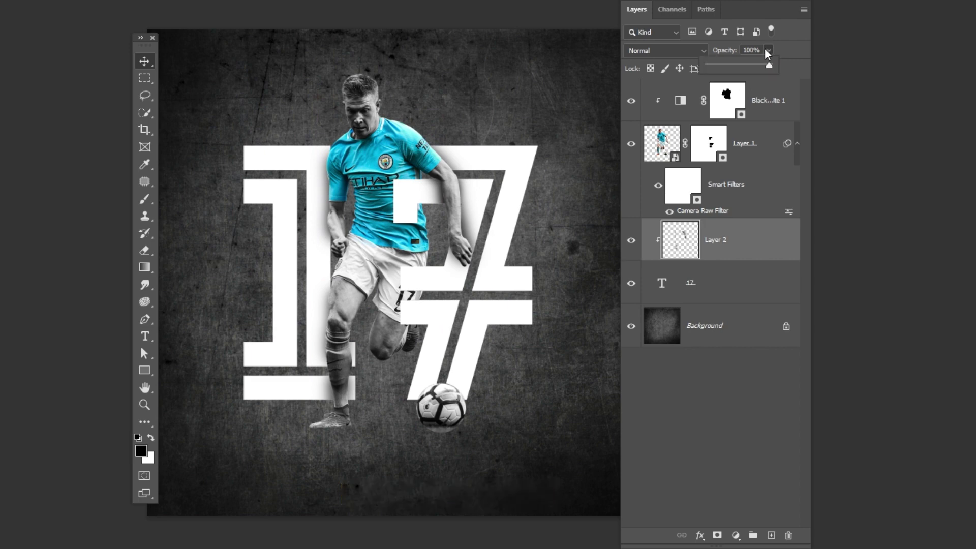
left_click_drag(756, 68, 759, 68)
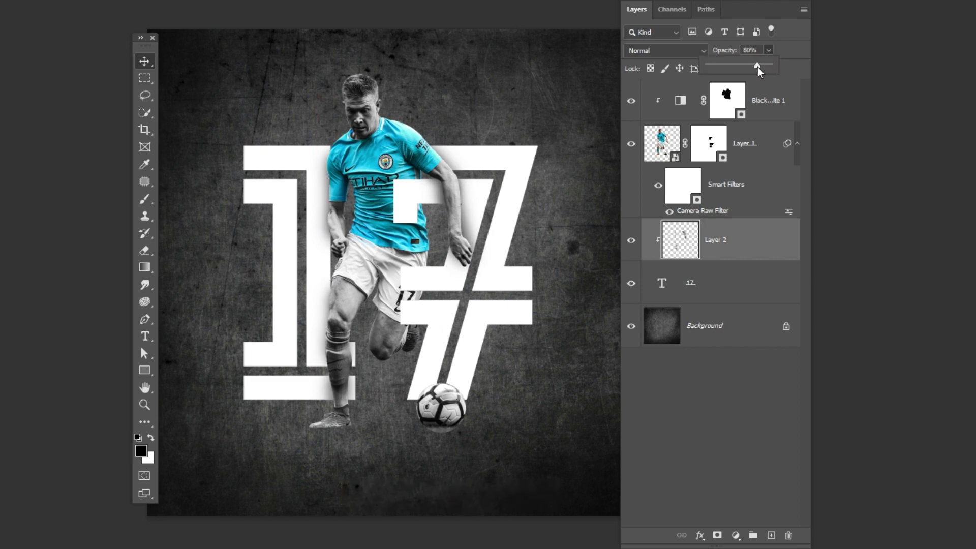
left_click(795, 66)
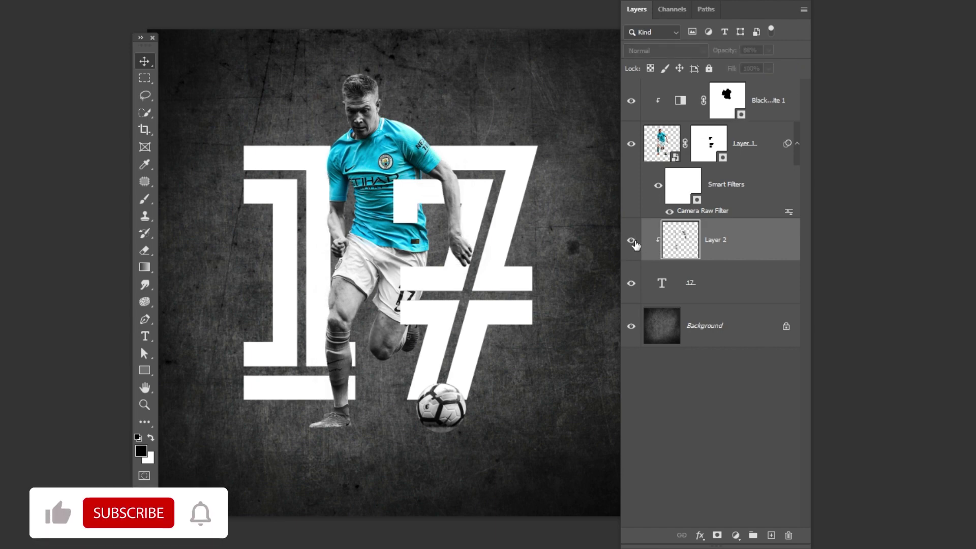
left_click(632, 242)
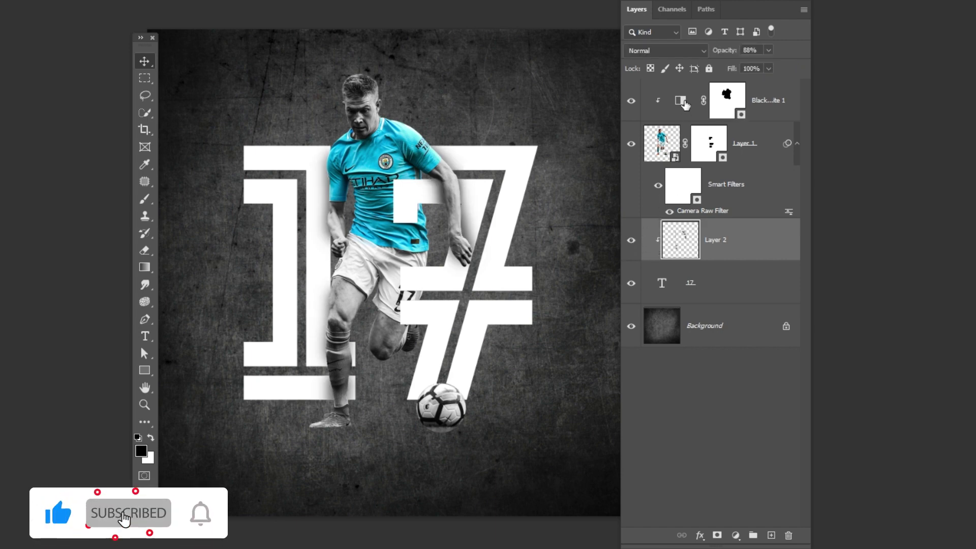
Add a Curves adjustment clipped to the player with a darkening, contrast-boosting curve.
left_click(684, 105)
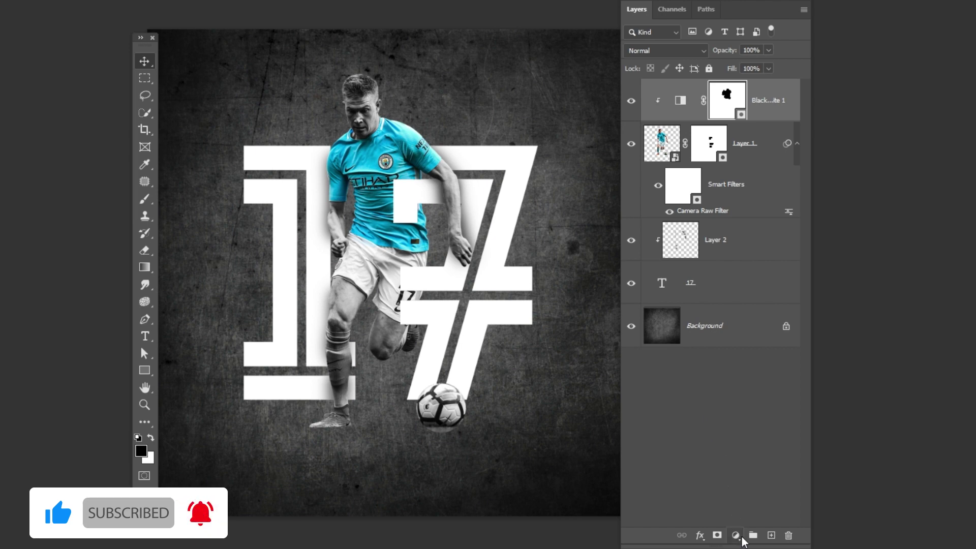
left_click(736, 536)
left_click(755, 368)
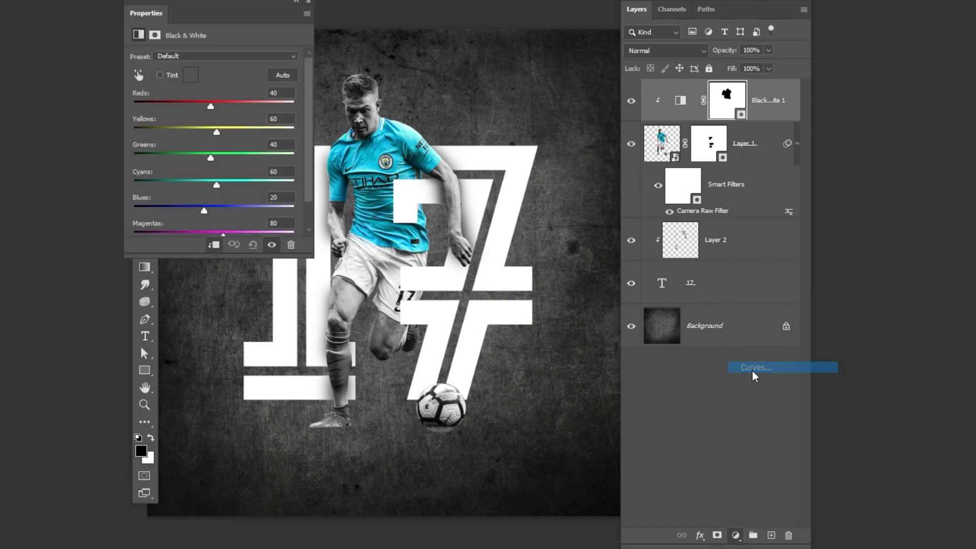
left_click(214, 246)
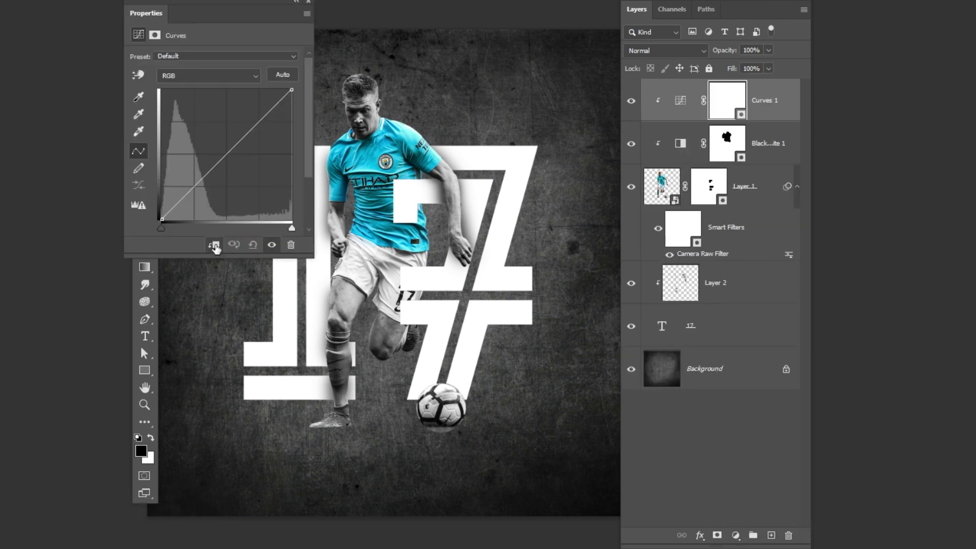
left_click_drag(232, 150, 254, 171)
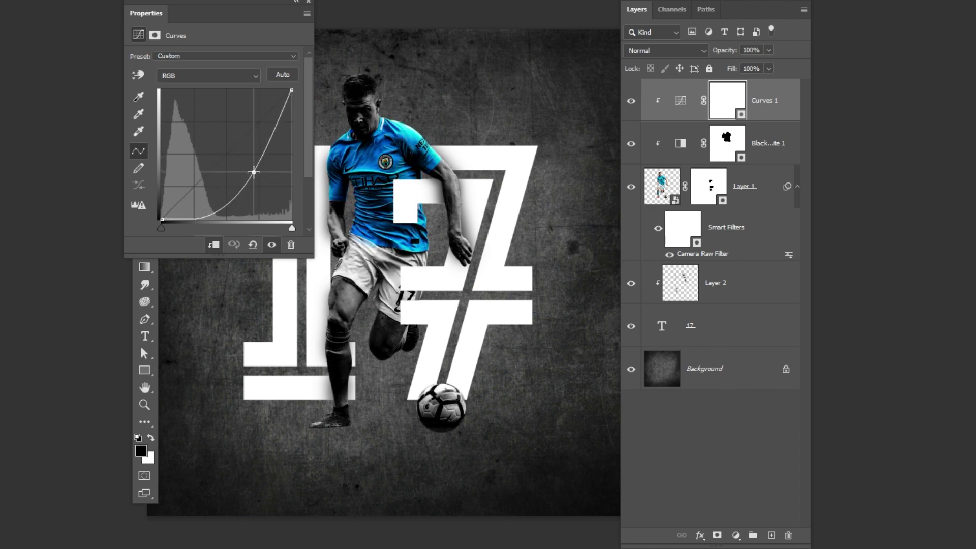
Invert the Curves mask and paint the effect back along a strip of the player.
left_click(310, 4)
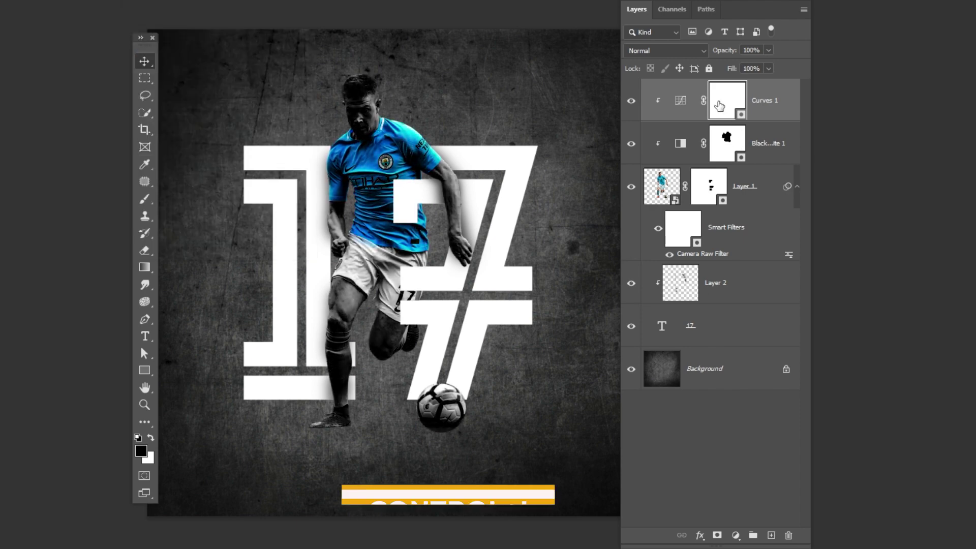
key("ctrl+i")
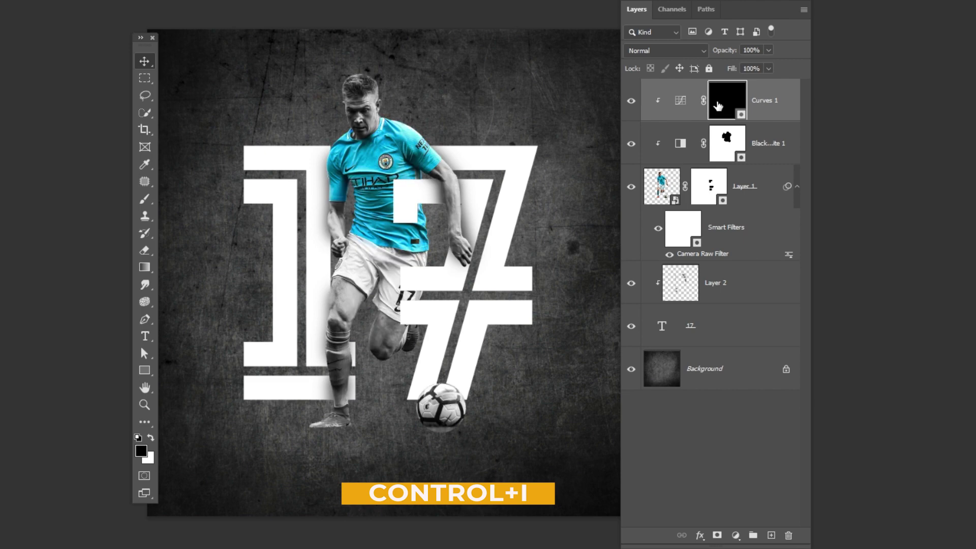
key("b")
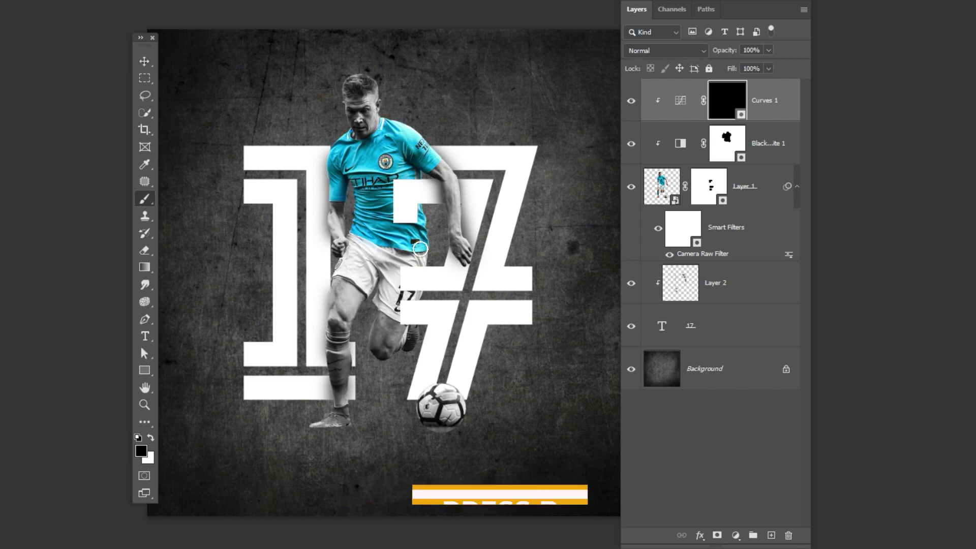
right_click(399, 228)
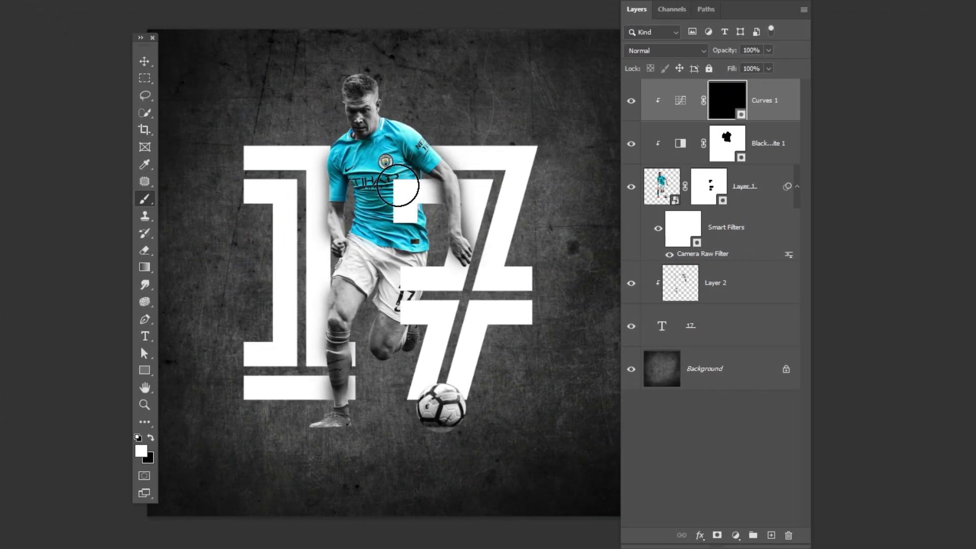
mouse_move(405, 183)
left_mouse_down()
mouse_move(396, 314)
mouse_move(408, 199)
left_mouse_up()
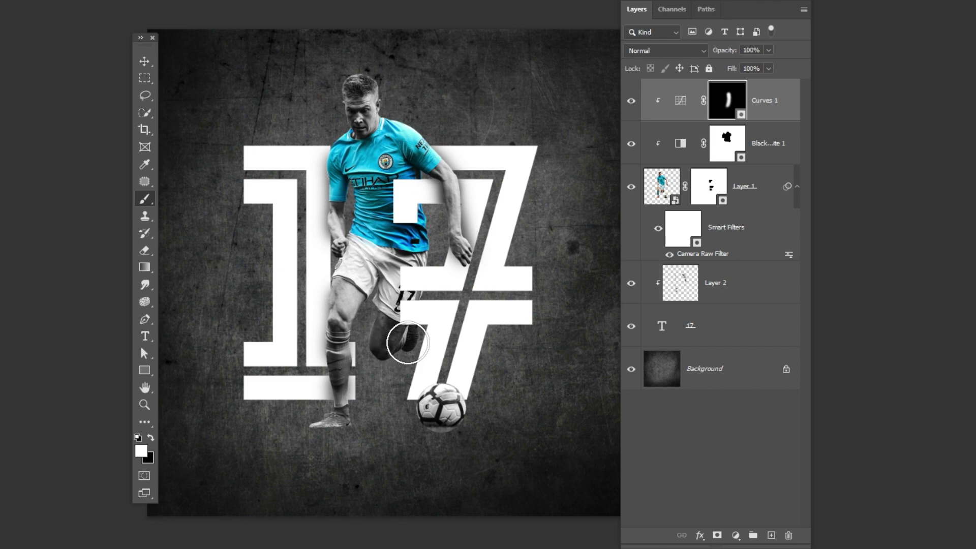
key("v")
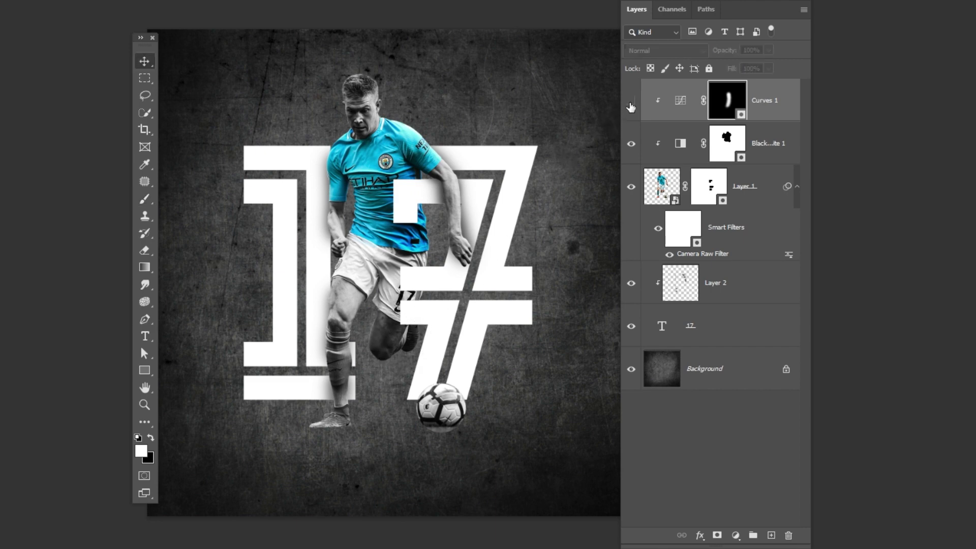
left_click(631, 104)
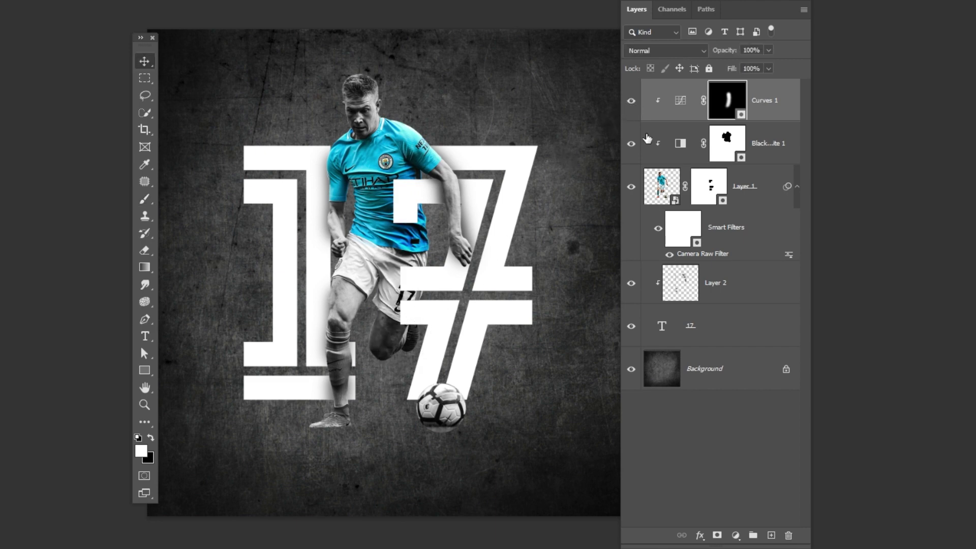
left_click(714, 374)
Add a new Shadow layer above the Background and set up a soft black brush.
key("x")
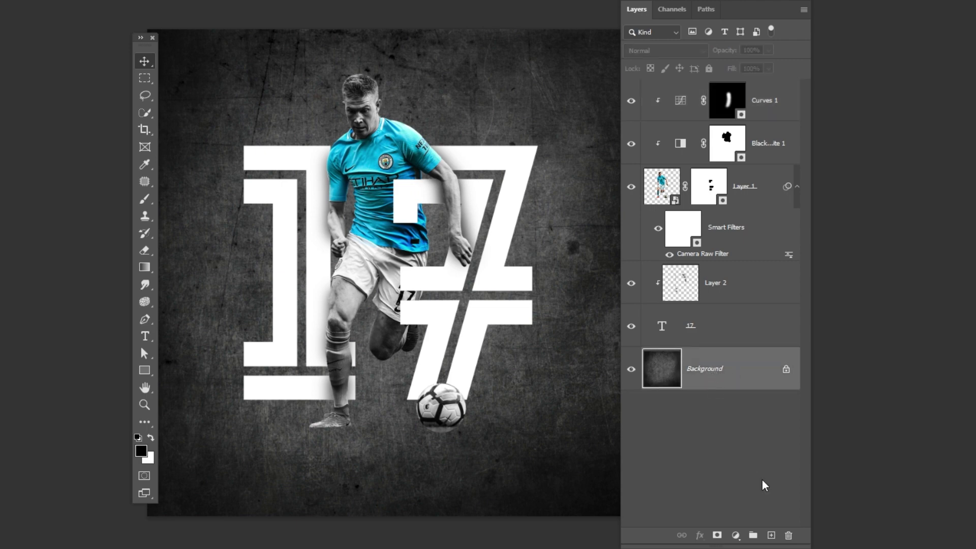
left_click(770, 535)
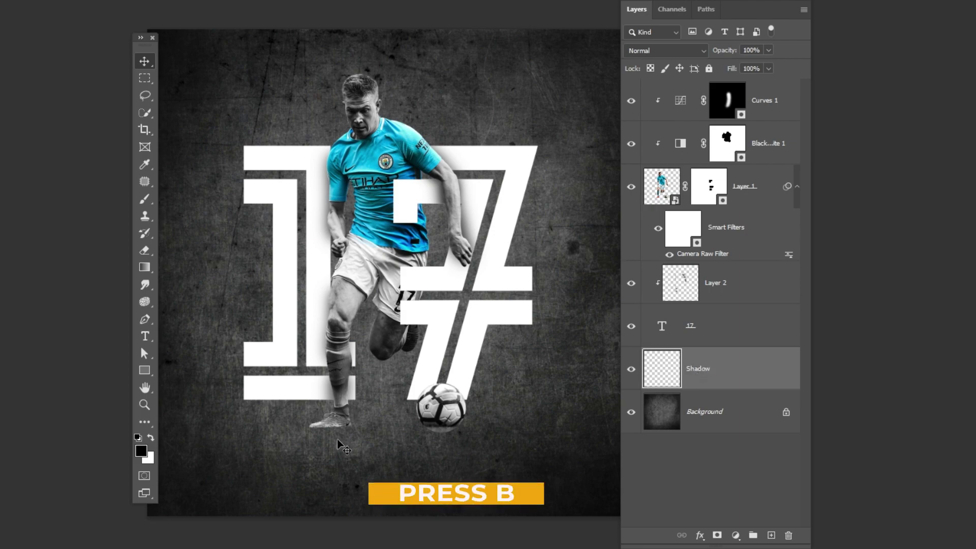
key("b")
right_click(341, 426)
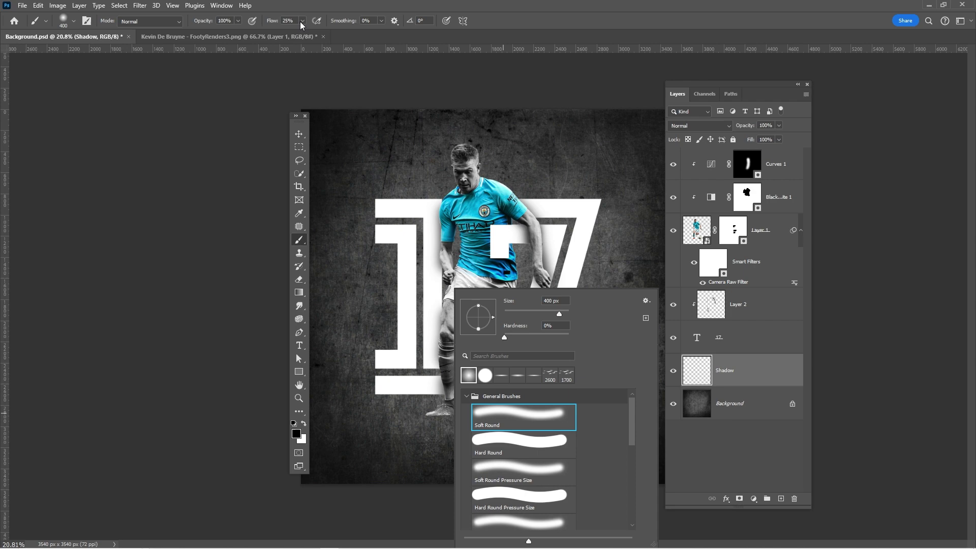
left_click(302, 21)
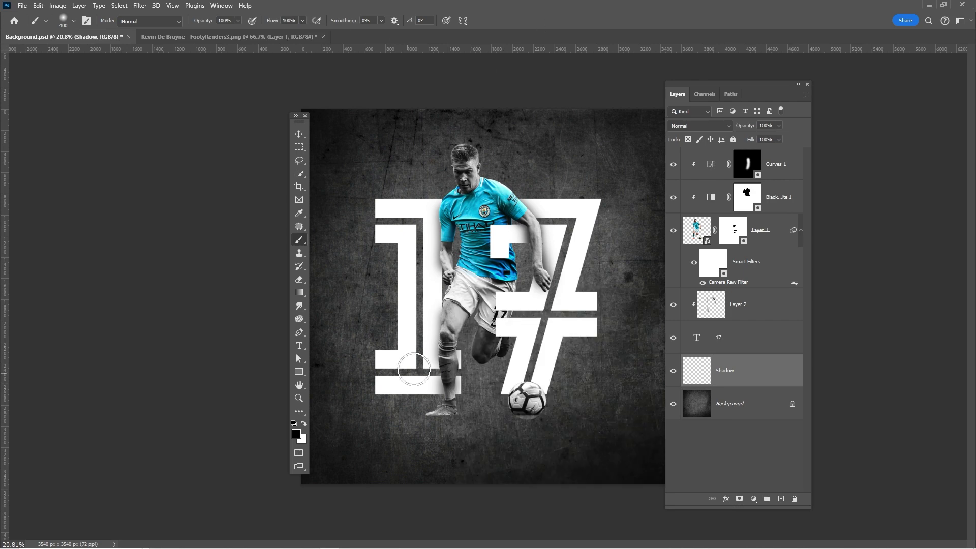
right_click(446, 339)
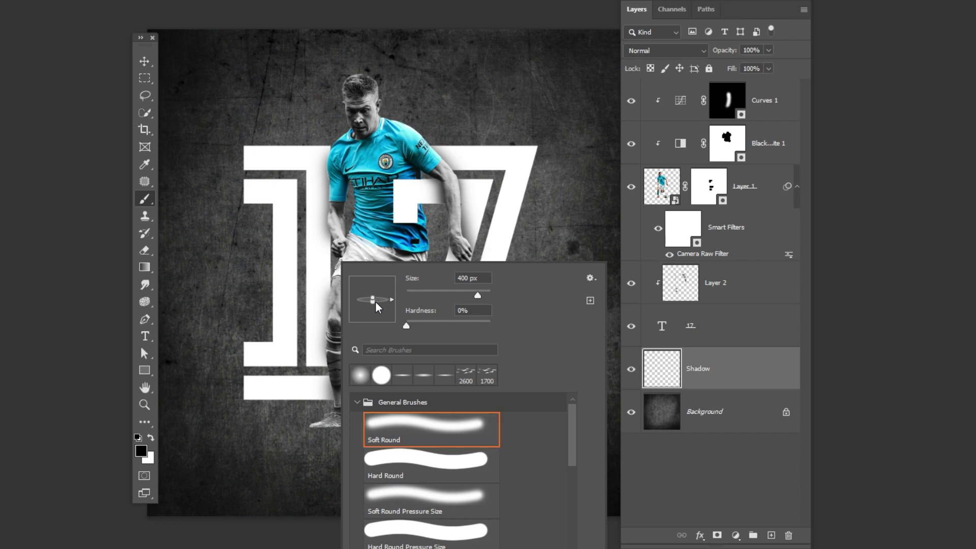
key("Escape")
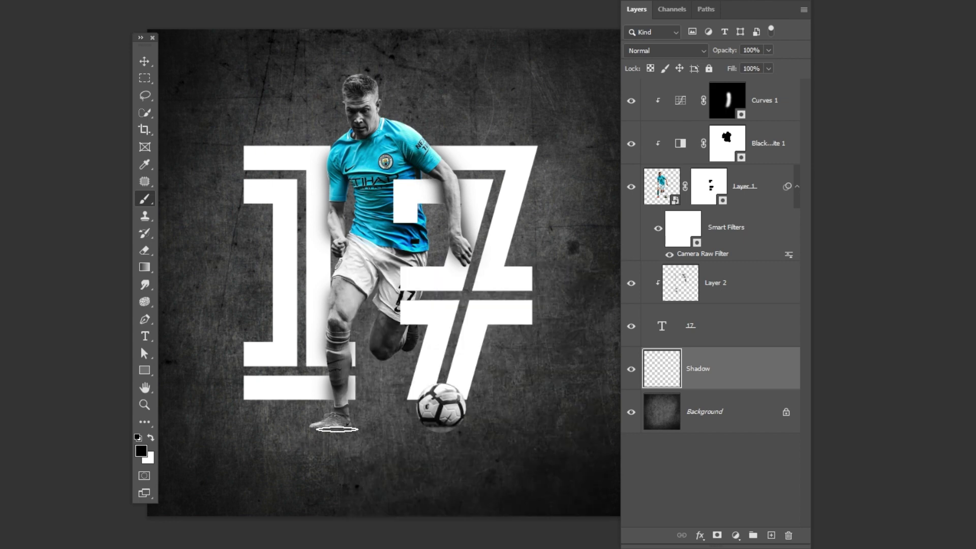
Paint a soft ground shadow under the feet and ball, toggling the layer to compare.
key("bracketright")
key("bracketright")
key("bracketright")
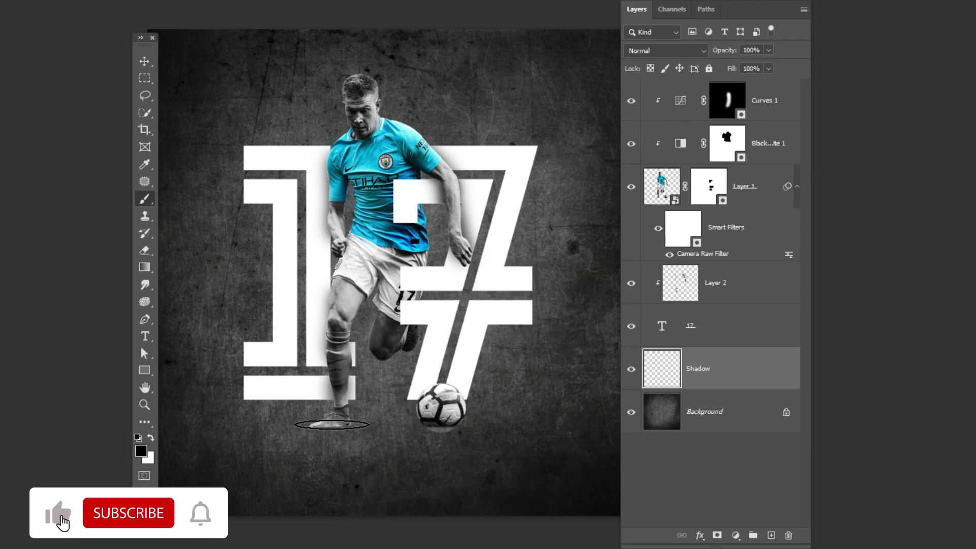
key("bracketleft")
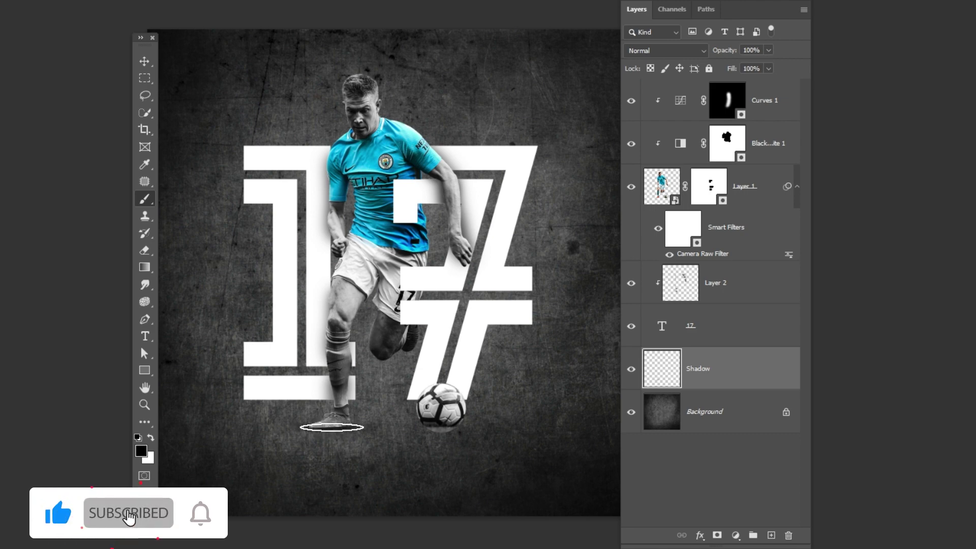
left_click(332, 427)
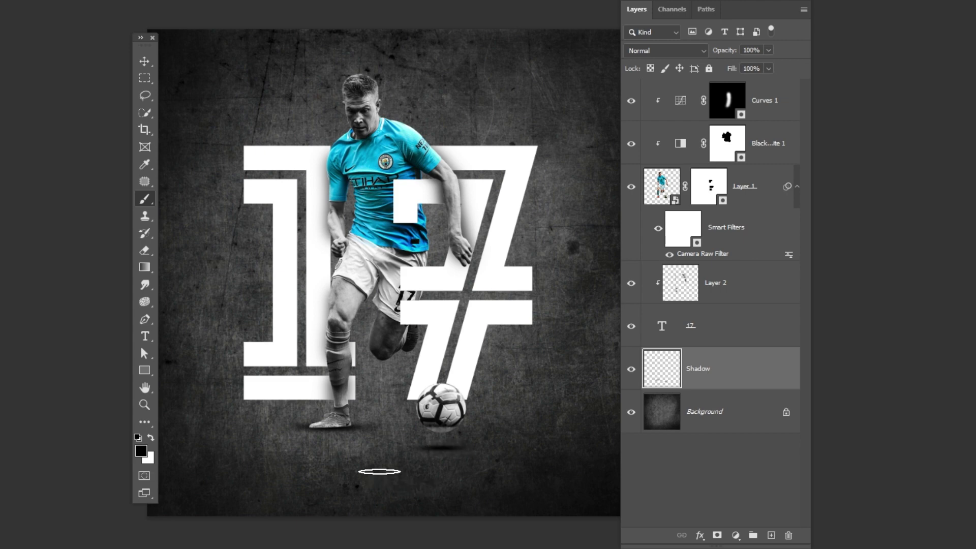
key("v")
left_click(632, 370)
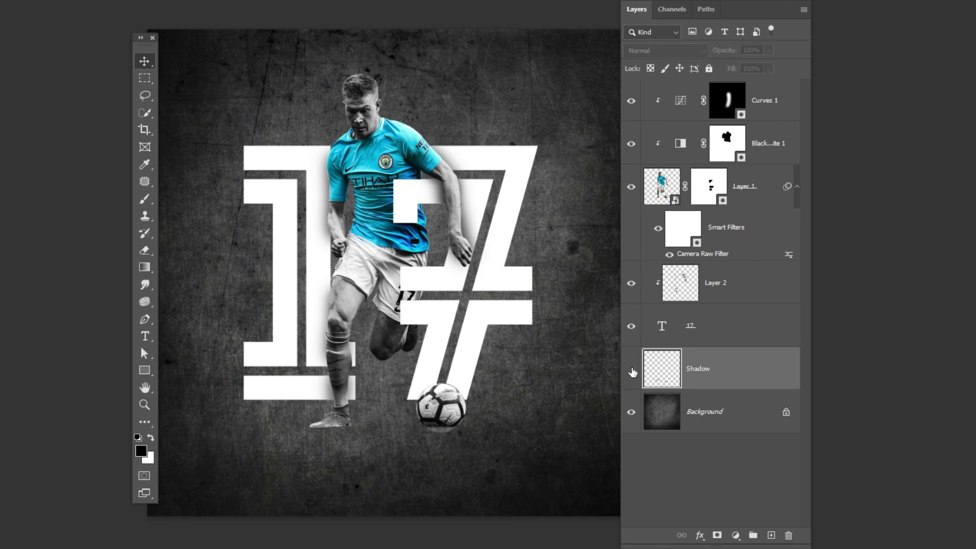
left_click(631, 369)
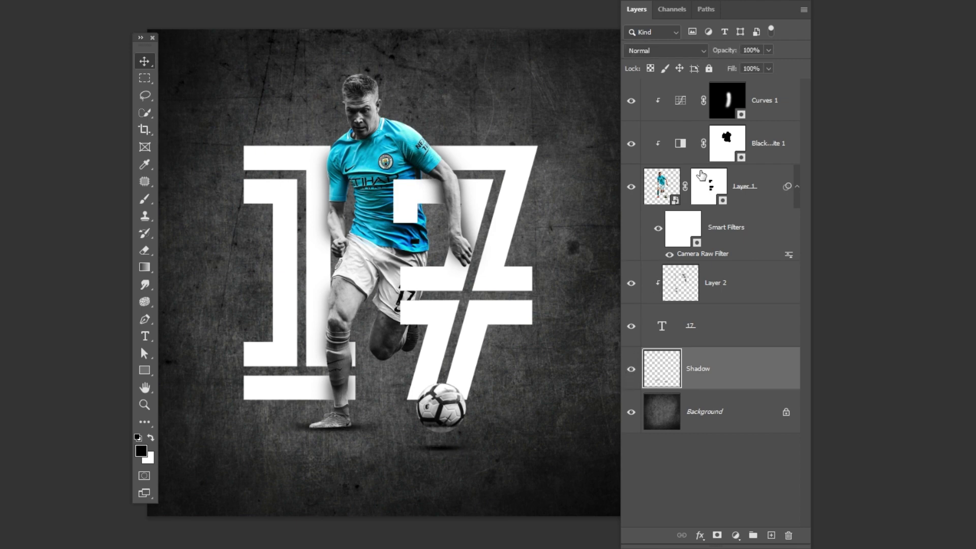
left_click(688, 98)
key("x")
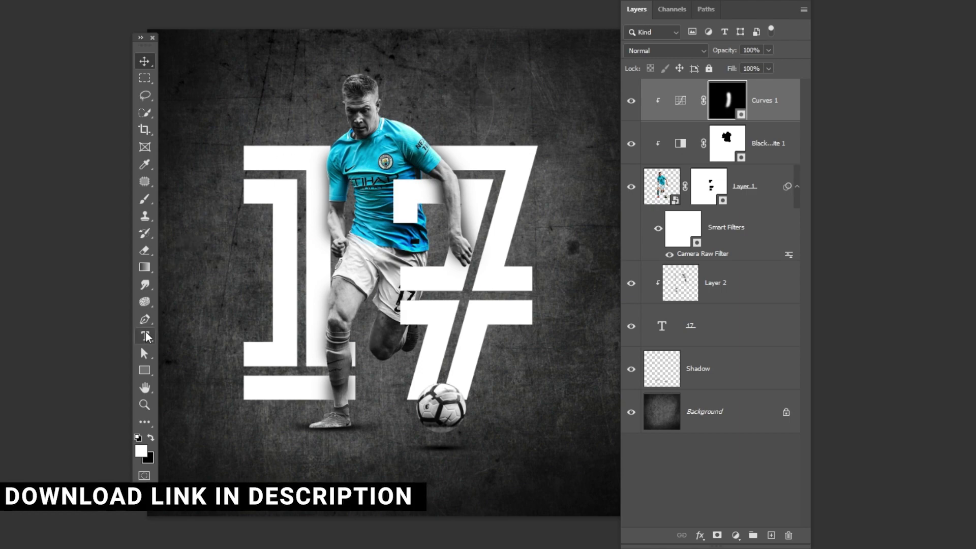
Type 'KEVIN DE BRUYNE' in Roboto Black above the player's head.
right_click(144, 335)
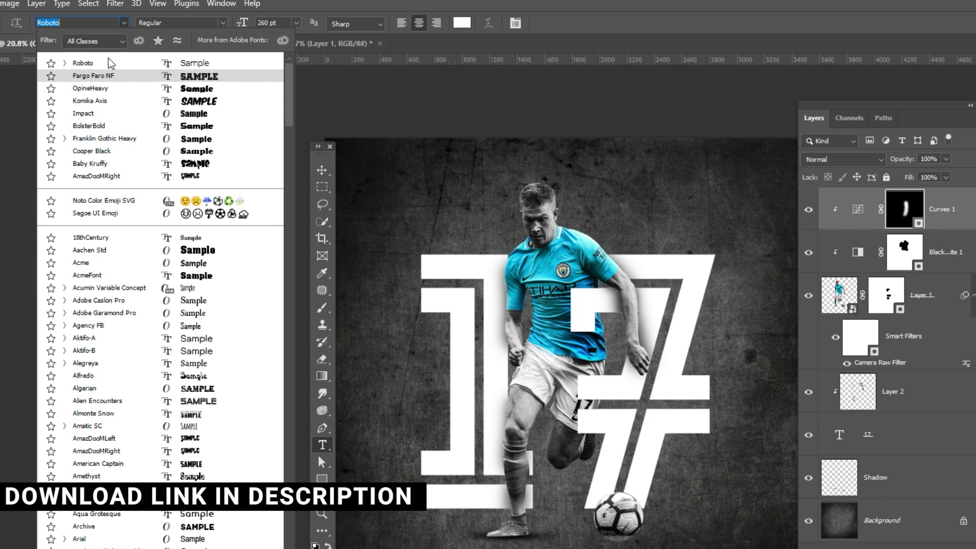
left_click(111, 63)
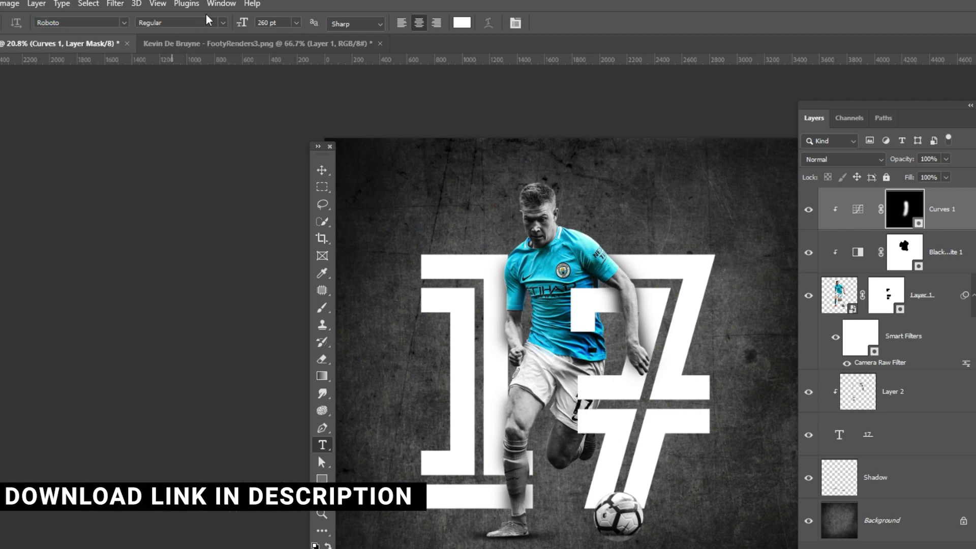
left_click(224, 22)
left_click(160, 141)
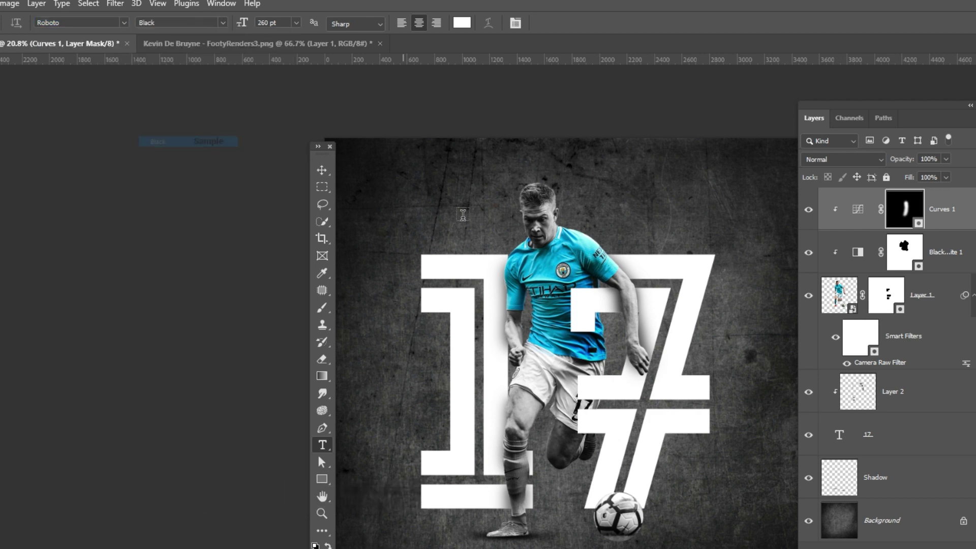
left_click(581, 186)
type("KE")
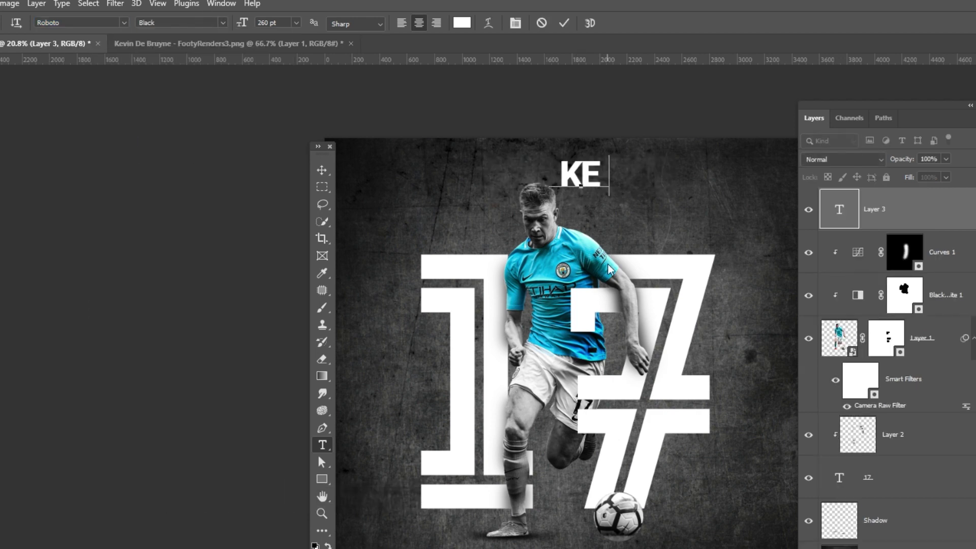
type("VIN DE BR")
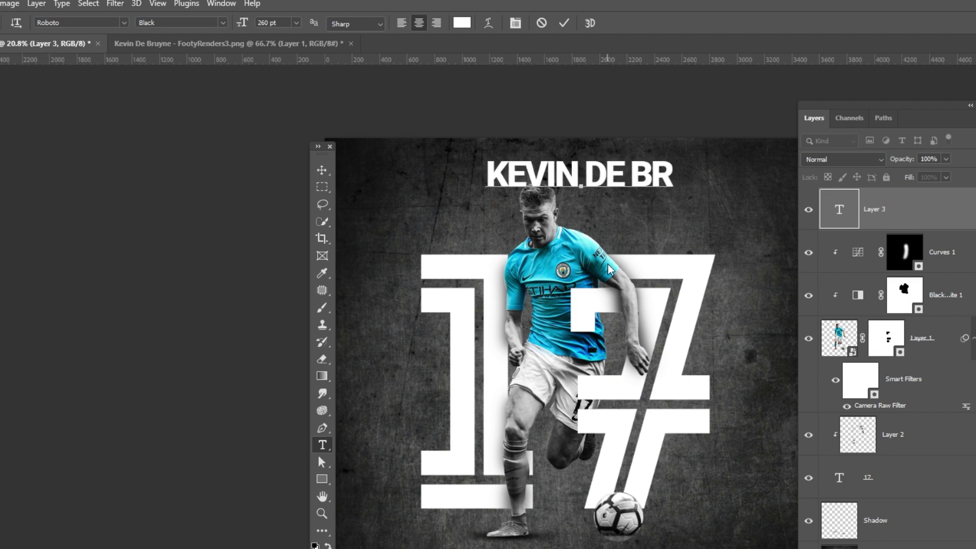
type("UYNE")
Colour 'DE BRUYNE' cyan #1bb0ed and commit the text.
mouse_move(561, 162)
left_mouse_down()
mouse_move(544, 175)
mouse_move(729, 168)
left_mouse_up()
left_click(554, 175)
left_click(462, 23)
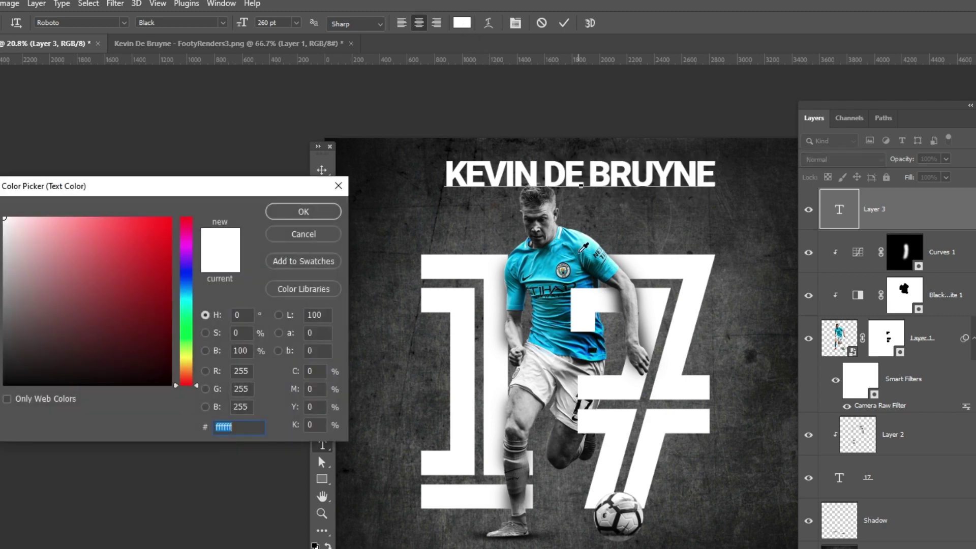
type("2cb8f21bb0ed")
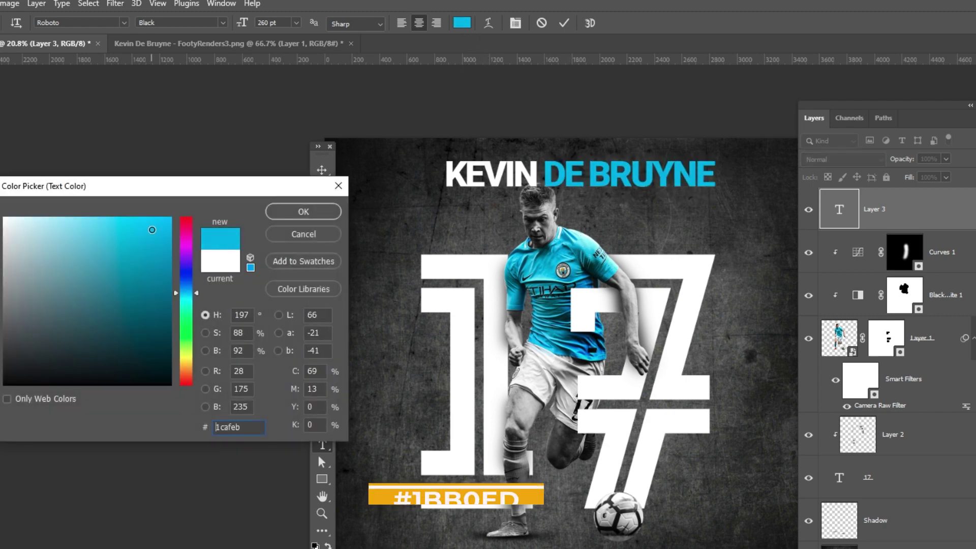
left_click(303, 211)
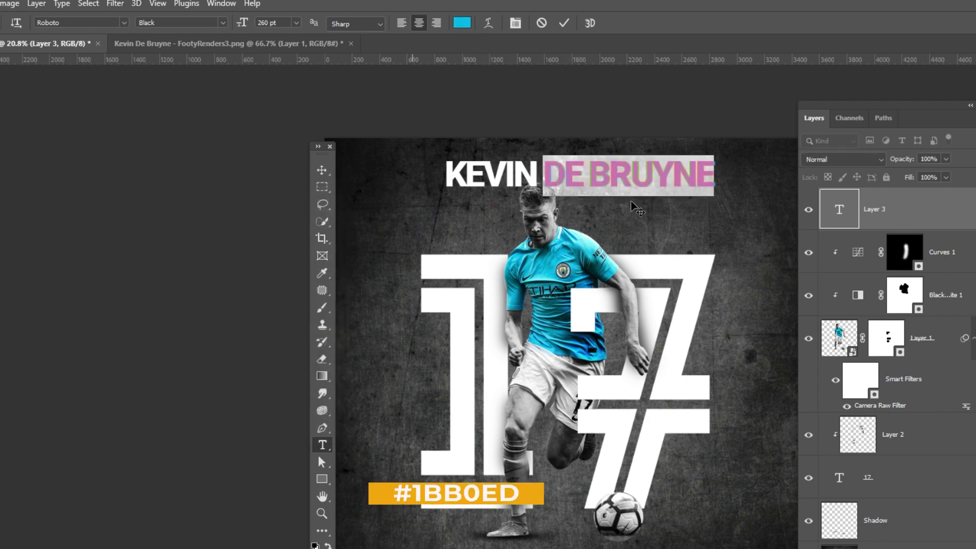
left_click(563, 22)
Scale the name down, rotate it vertical and place it inside the 1.
key("ctrl+t")
mouse_move(720, 182)
left_mouse_down()
mouse_move(658, 179)
mouse_move(638, 122)
mouse_move(585, 94)
left_mouse_up()
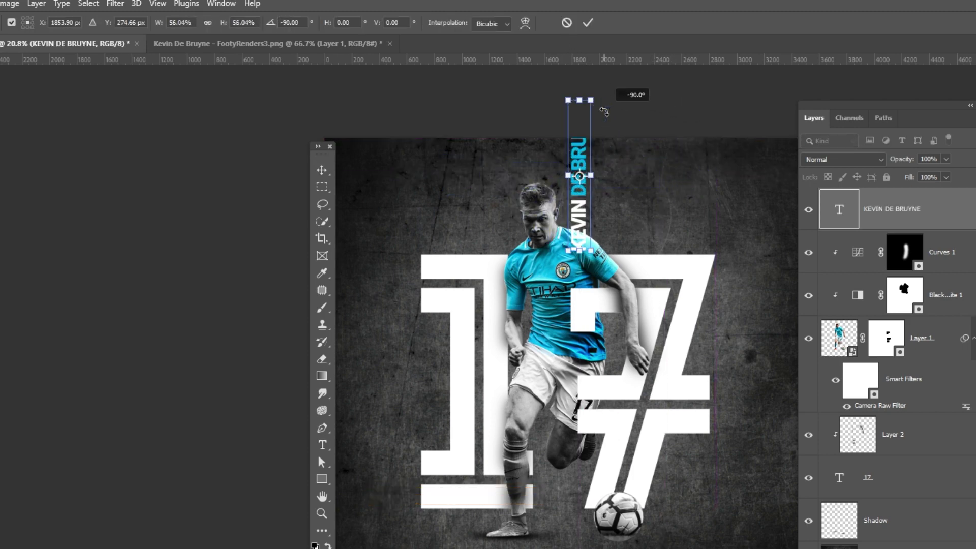
mouse_move(572, 199)
left_mouse_down()
mouse_move(432, 423)
mouse_move(441, 442)
left_mouse_up()
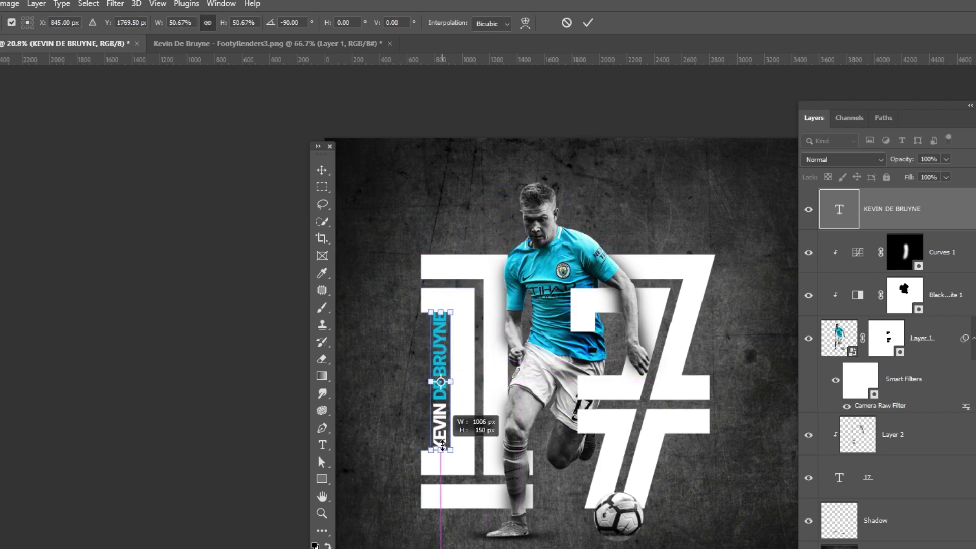
left_click_drag(438, 407, 436, 407)
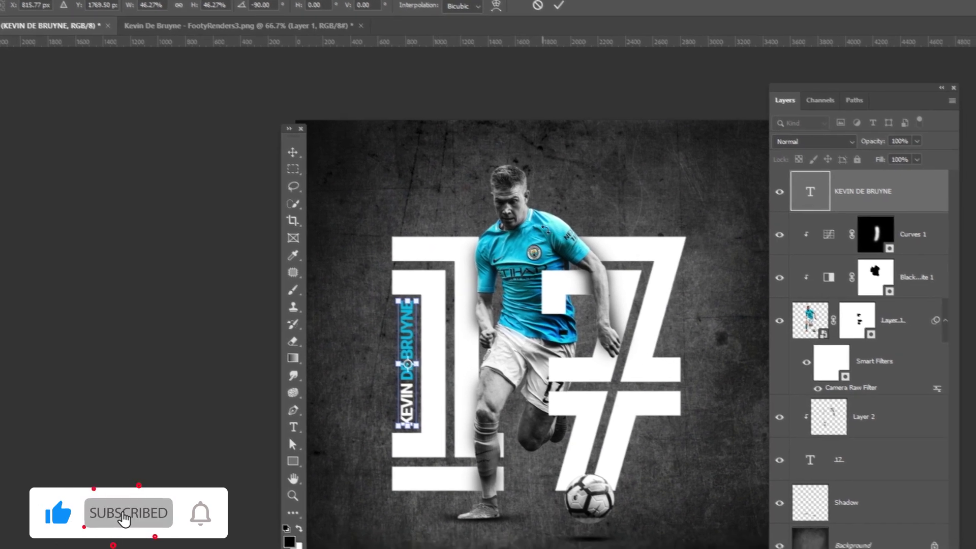
key("Return")
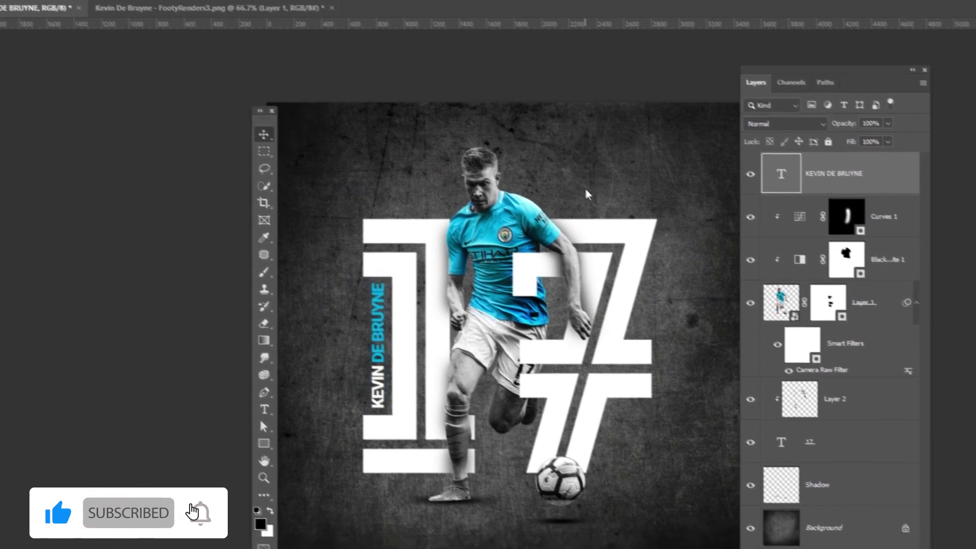
key("ctrl+minus")
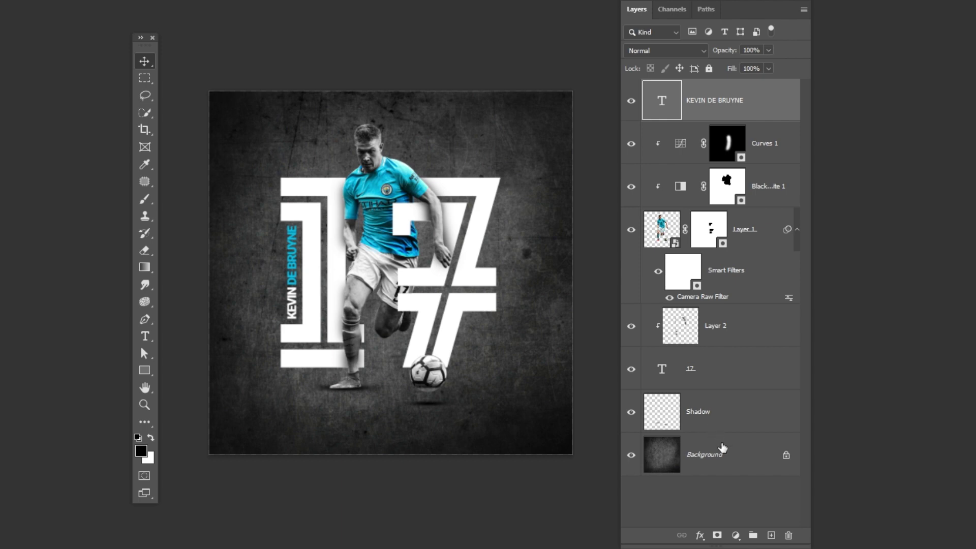
Draw a tall cyan-filled rectangle at the poster's left edge, just above the Background layer.
left_click(731, 454)
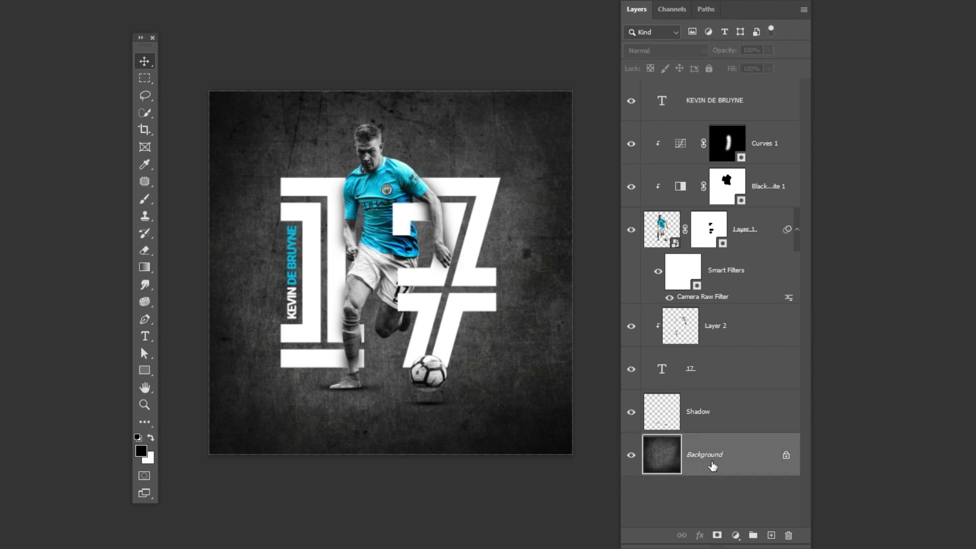
right_click(141, 371)
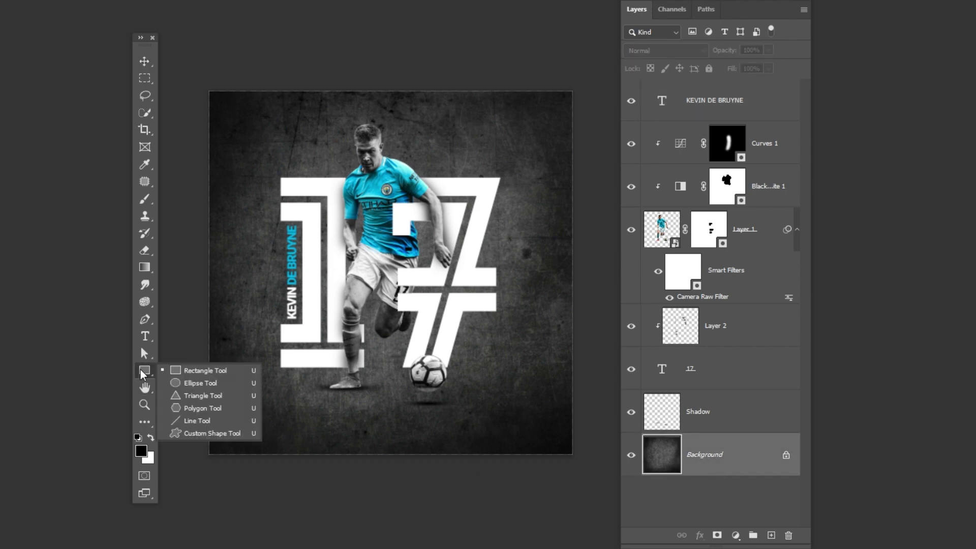
left_click(202, 370)
mouse_move(209, 10)
left_mouse_down()
mouse_move(341, 19)
mouse_move(277, 542)
left_mouse_up()
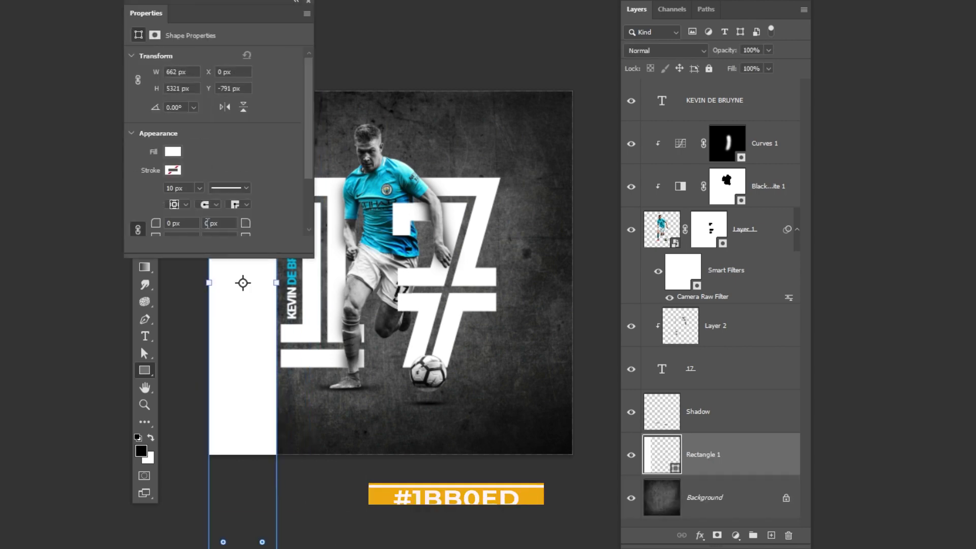
left_click(172, 151)
left_click(140, 222)
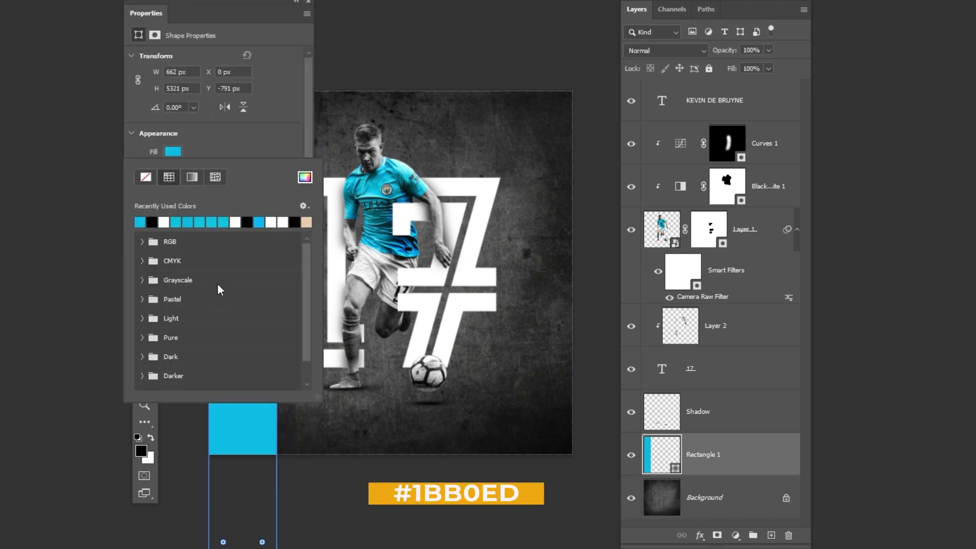
left_click(305, 178)
left_click(124, 102)
left_click(308, 2)
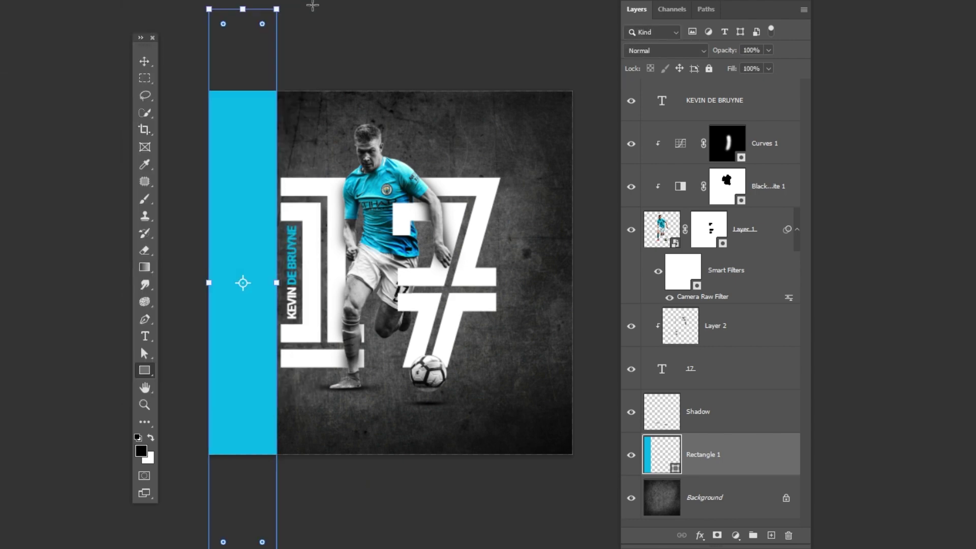
Rotate the rectangle into a diagonal stripe across the poster and blend it as Overlay.
left_click_drag(293, 4, 402, 179)
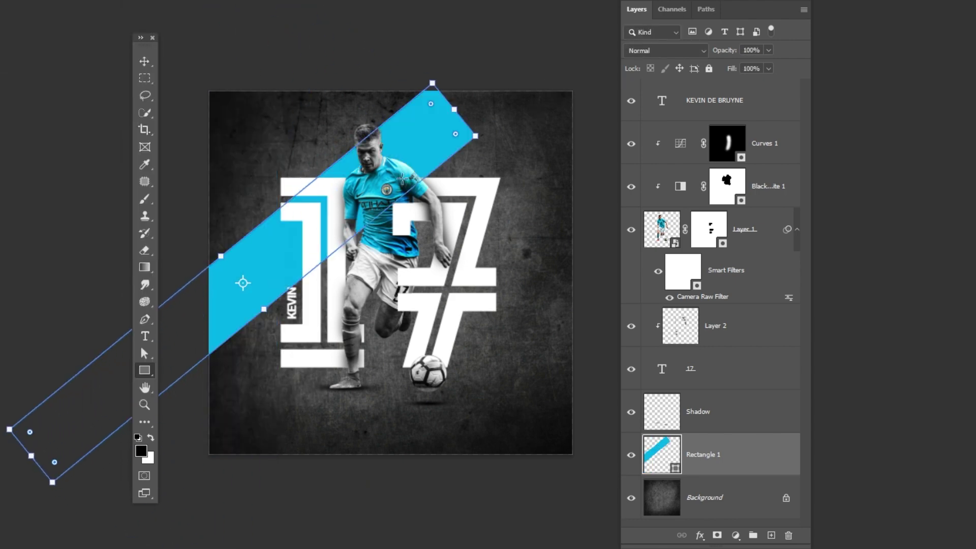
left_click_drag(411, 140, 562, 140)
key("Return")
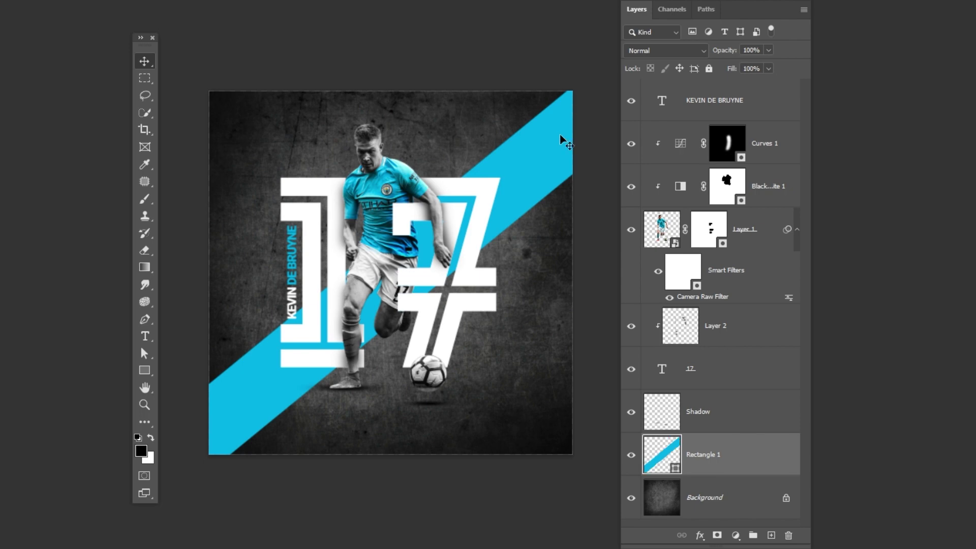
left_click(683, 54)
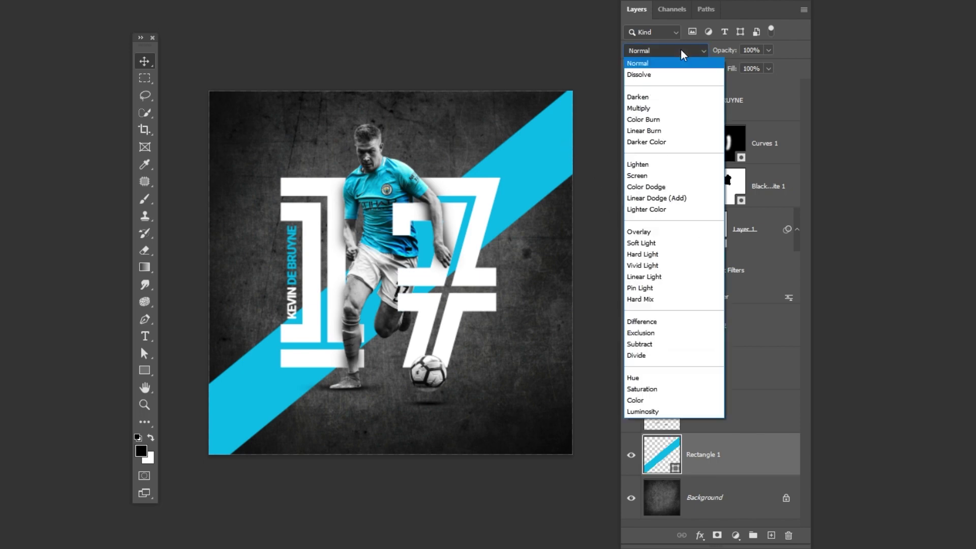
left_click(684, 232)
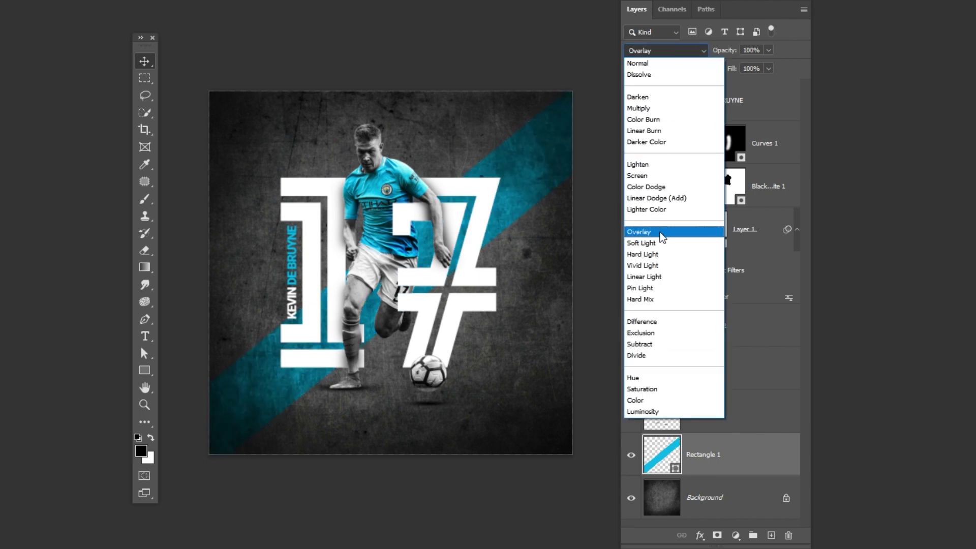